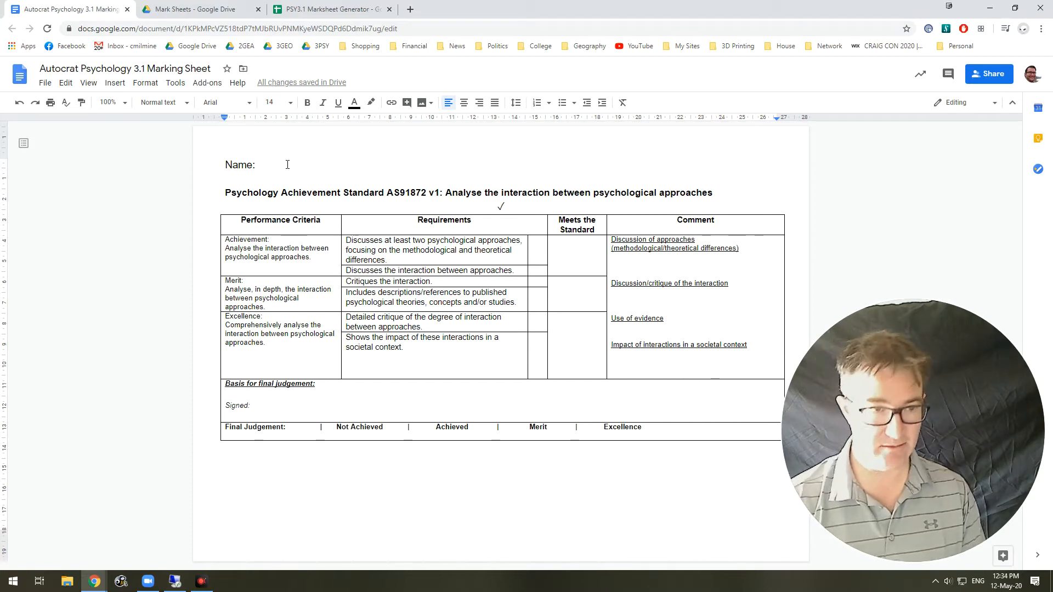
# Add the merge tags <<First Name>> <<Last Name>> after the "Name:" label in the marking sheet document.
pyautogui.write('<<First Name>> <<Last Name>>')
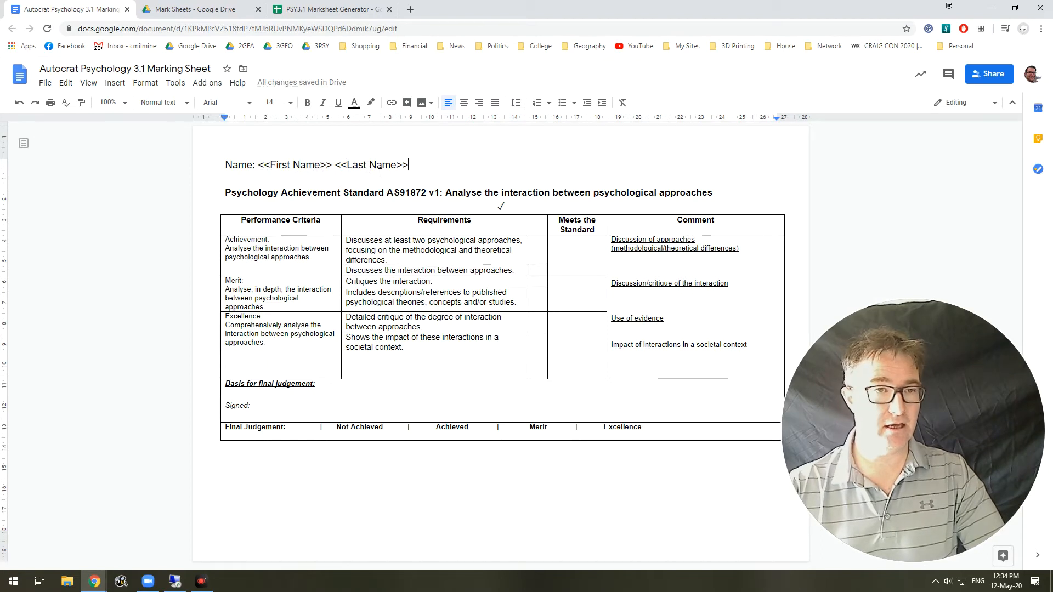
# In the PSY3.1 Marksheet Generator spreadsheet, enter the headers First Name in A1 and Last Name in B1.
pyautogui.click(294, 14)
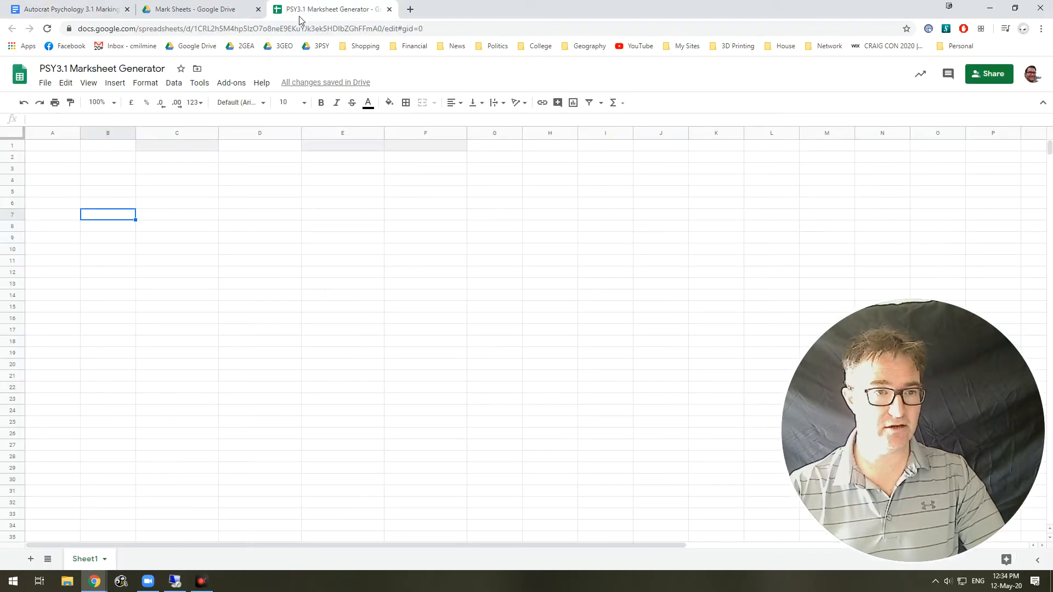
pyautogui.click(47, 147)
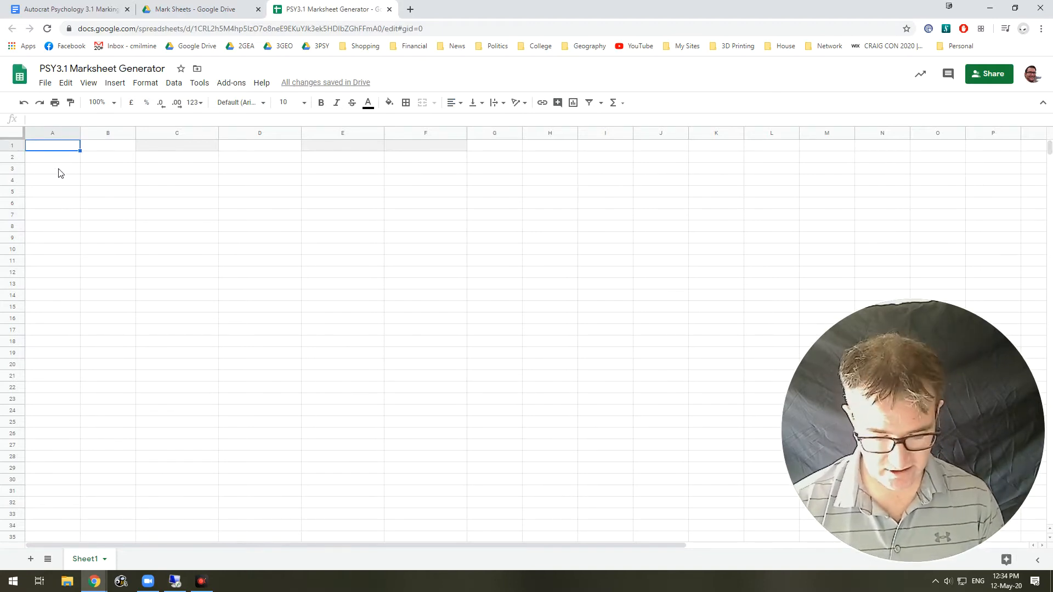
pyautogui.write('L')
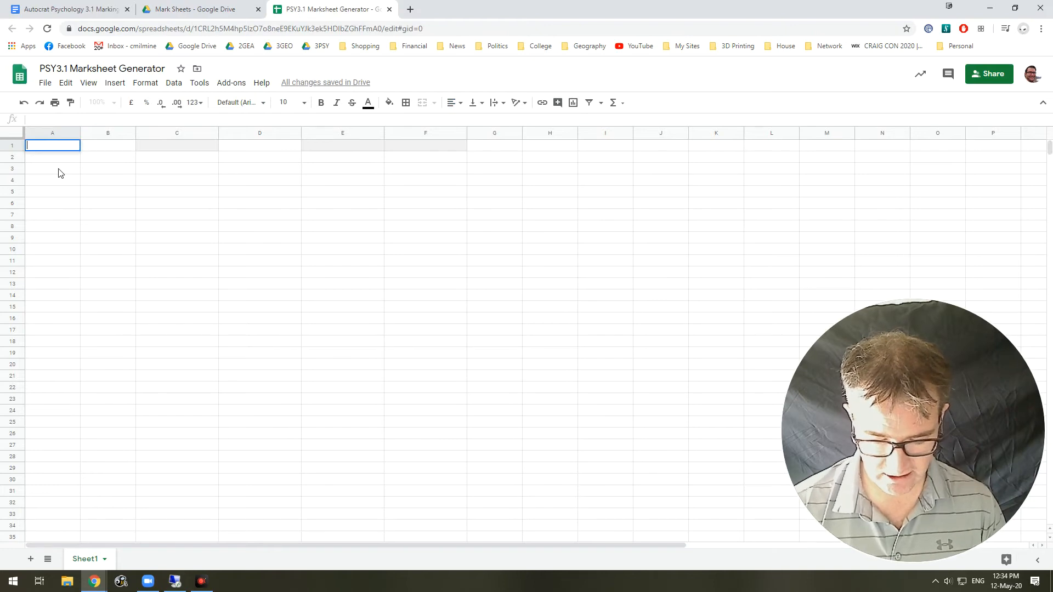
pyautogui.write('N')
pyautogui.write('First')
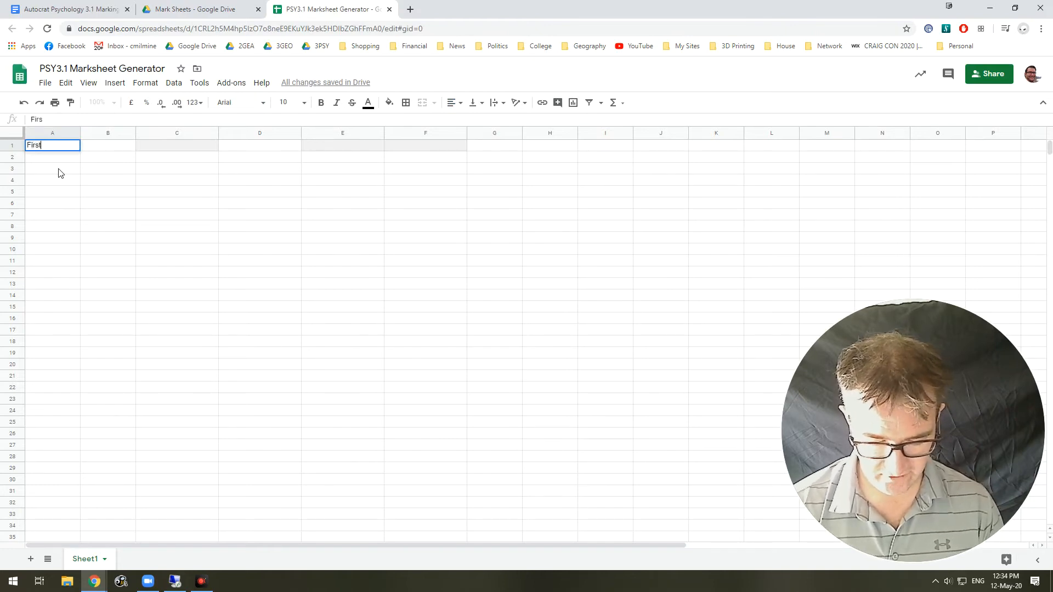
pyautogui.write(' Name')
pyautogui.press('Tab')
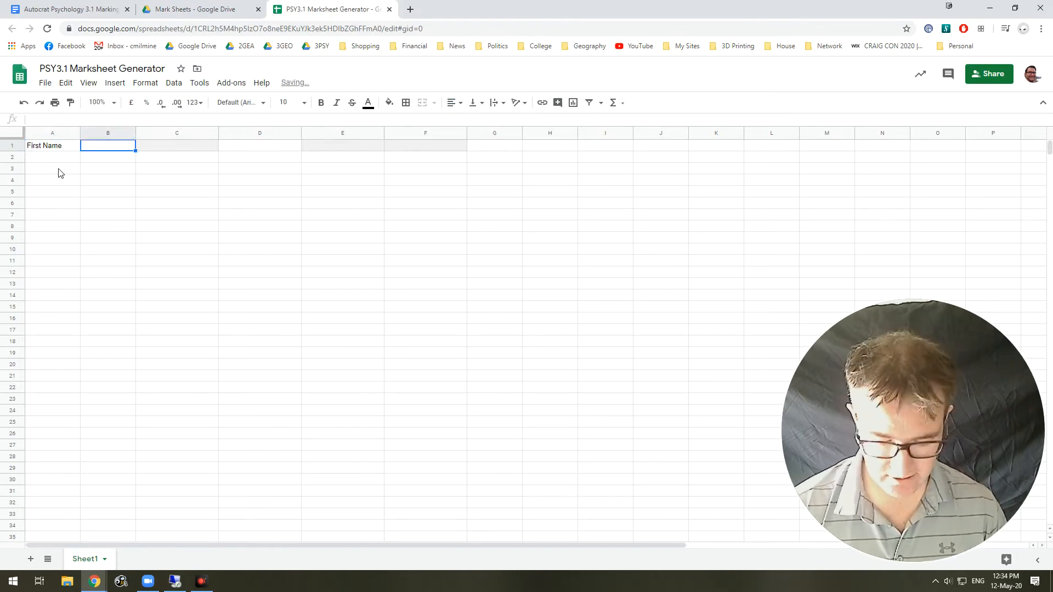
pyautogui.write('Last Name')
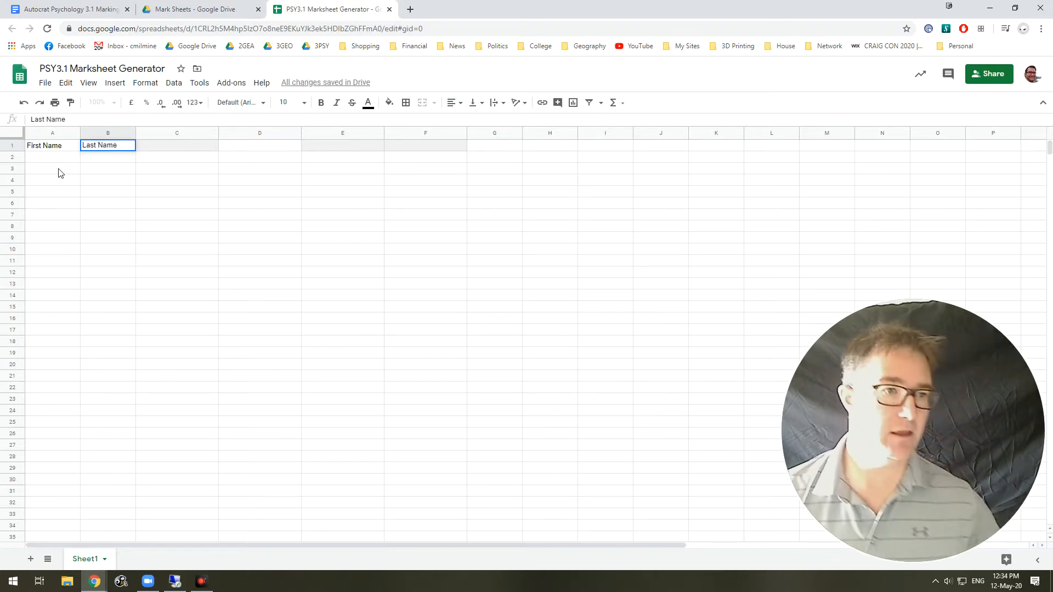
pyautogui.click(78, 181)
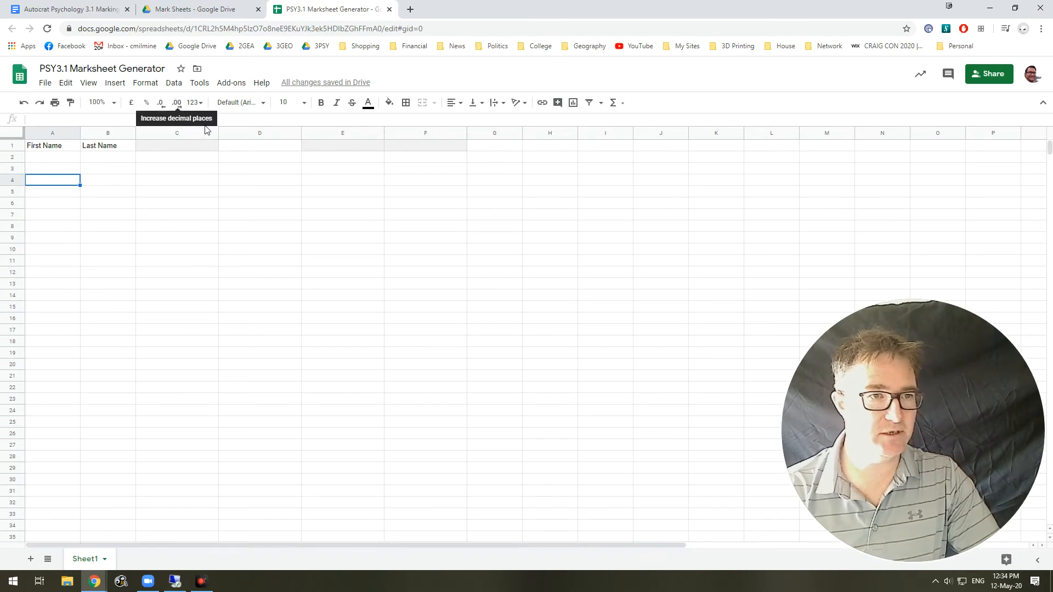
# Search the add-on marketplace for "autocrat" and close the marketplace again.
pyautogui.click(231, 88)
pyautogui.moveTo(254, 134)
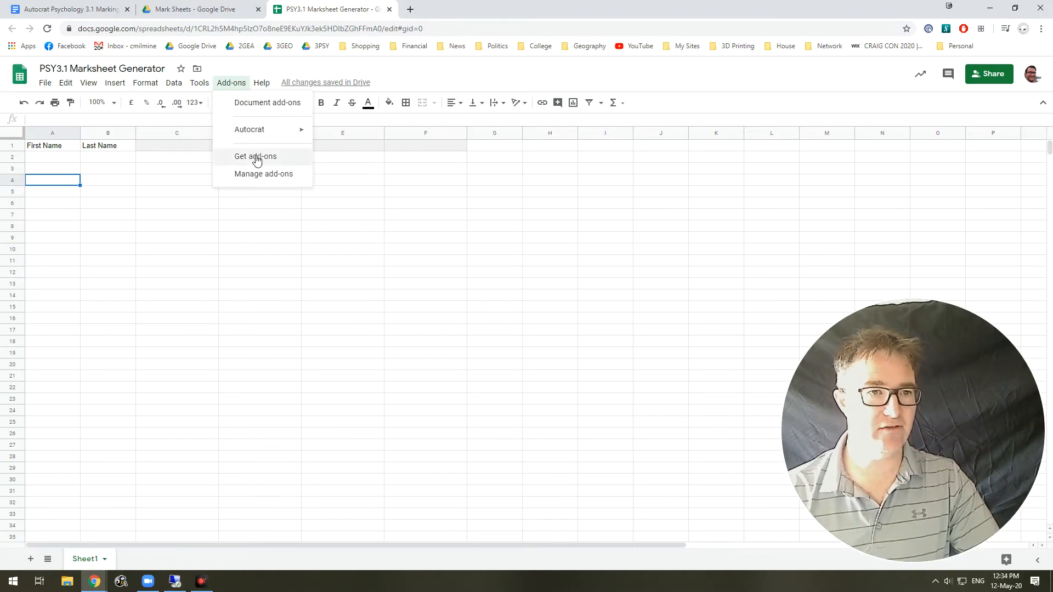
pyautogui.click(256, 158)
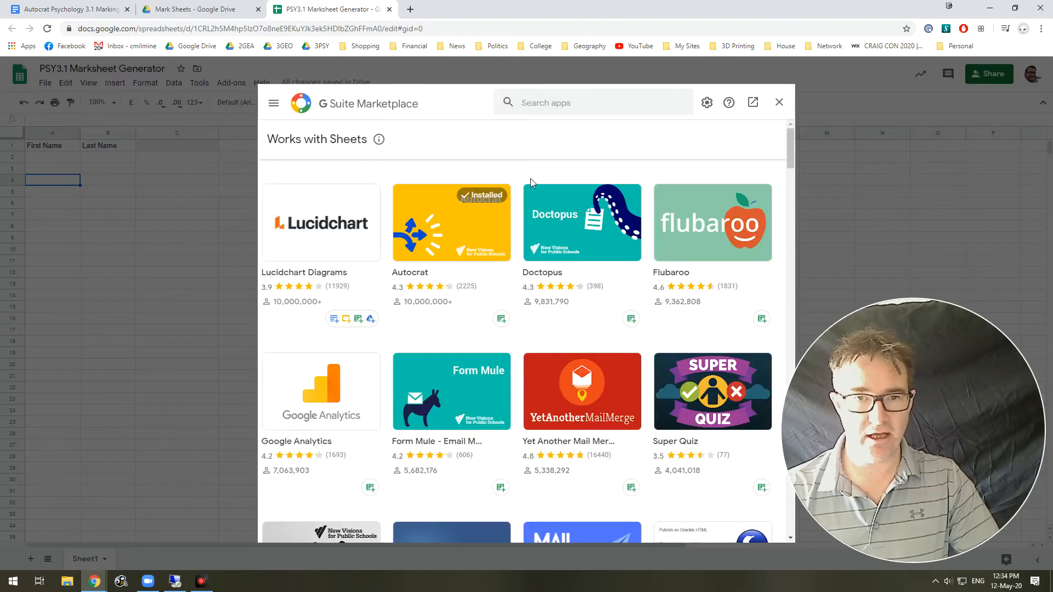
pyautogui.click(520, 104)
pyautogui.write('autocrat')
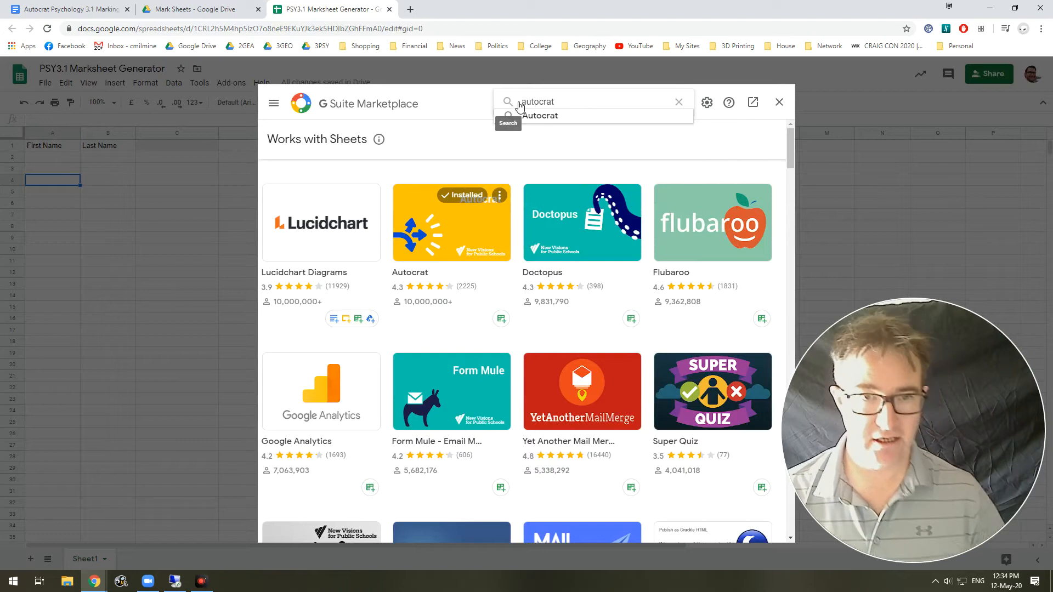
pyautogui.press('Return')
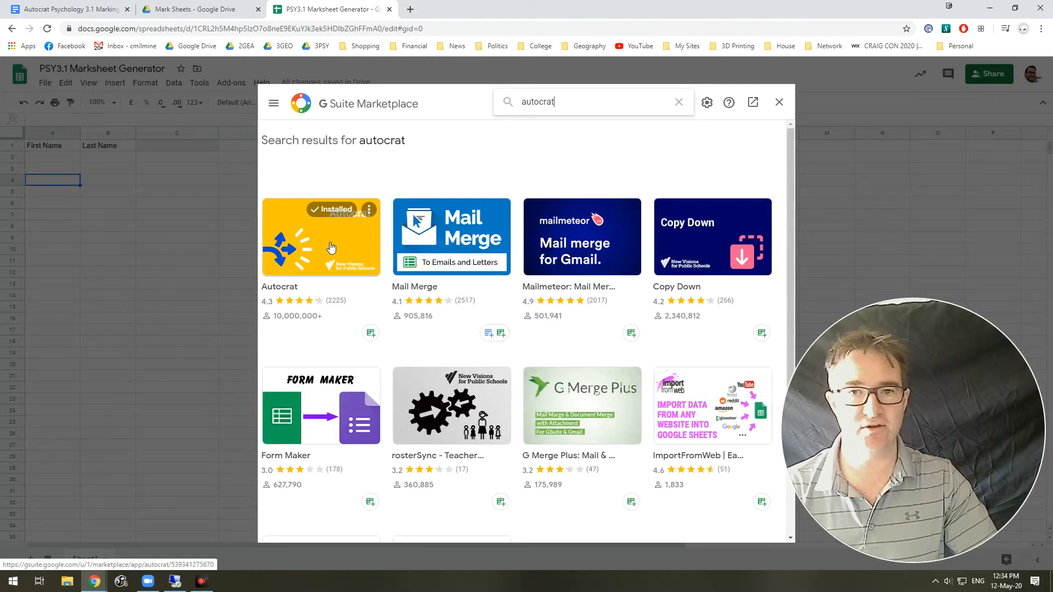
pyautogui.click(779, 102)
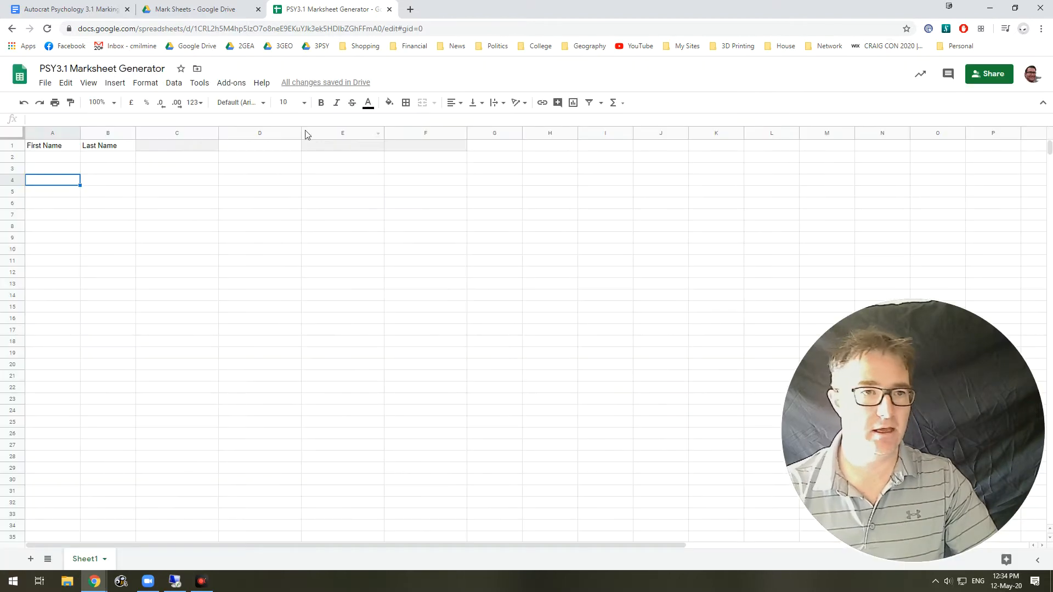
# Launch the Autocrat add-on and create a new merge job.
pyautogui.click(231, 82)
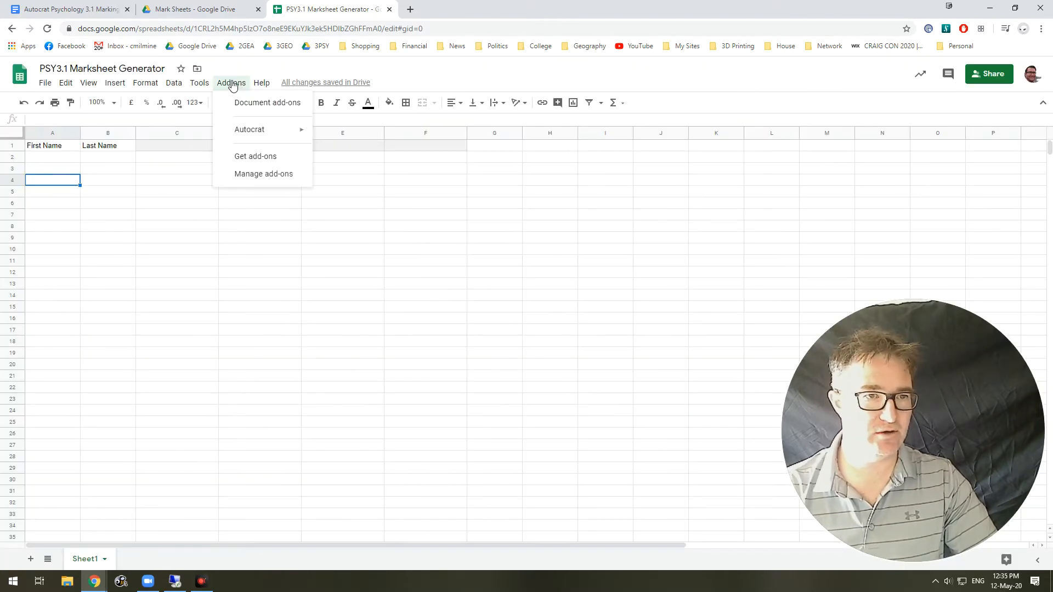
pyautogui.moveTo(265, 131)
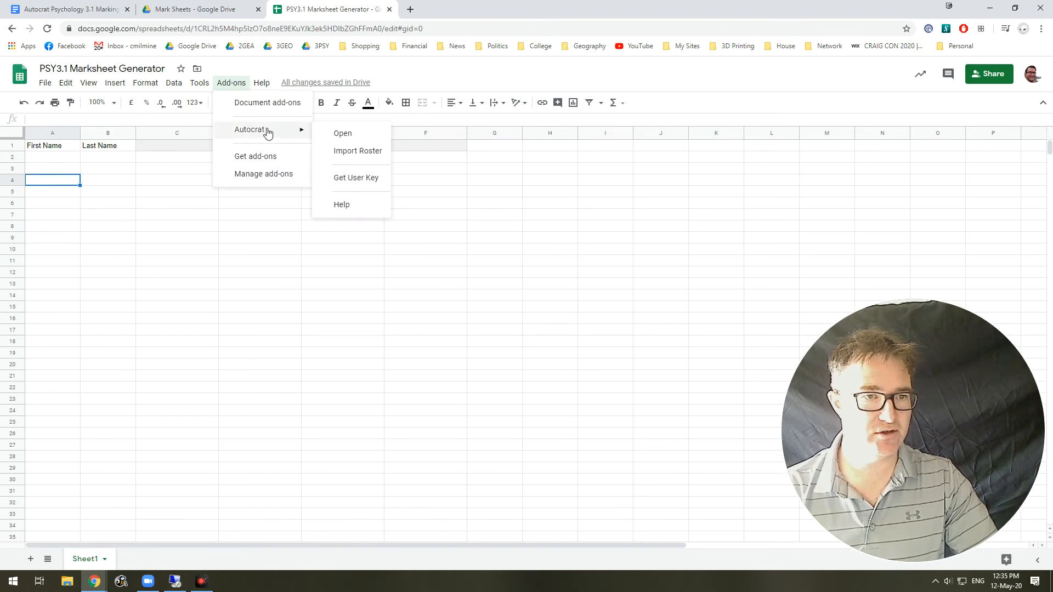
pyautogui.click(336, 136)
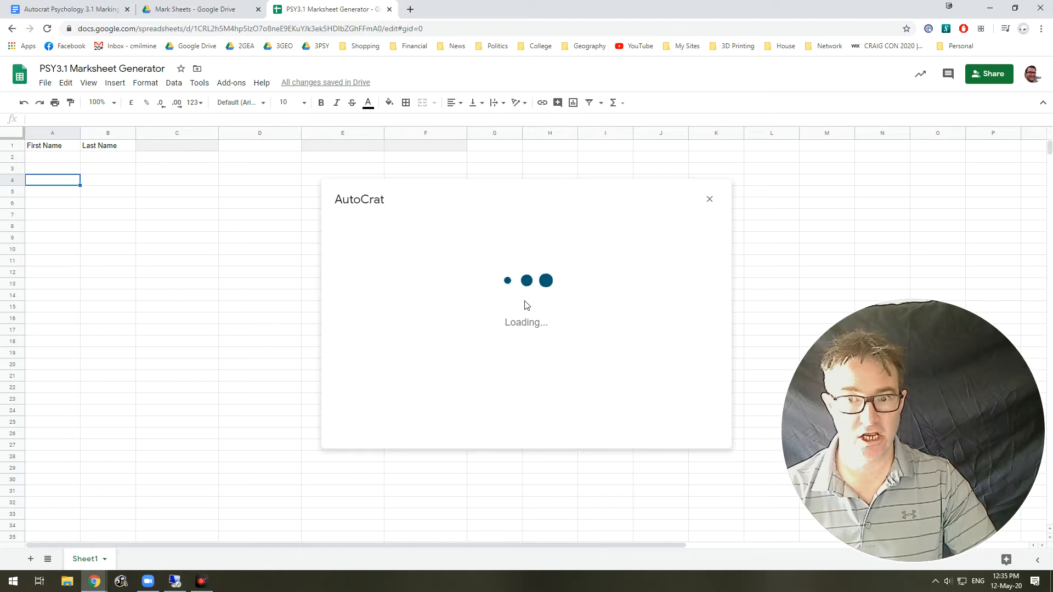
pyautogui.click(684, 420)
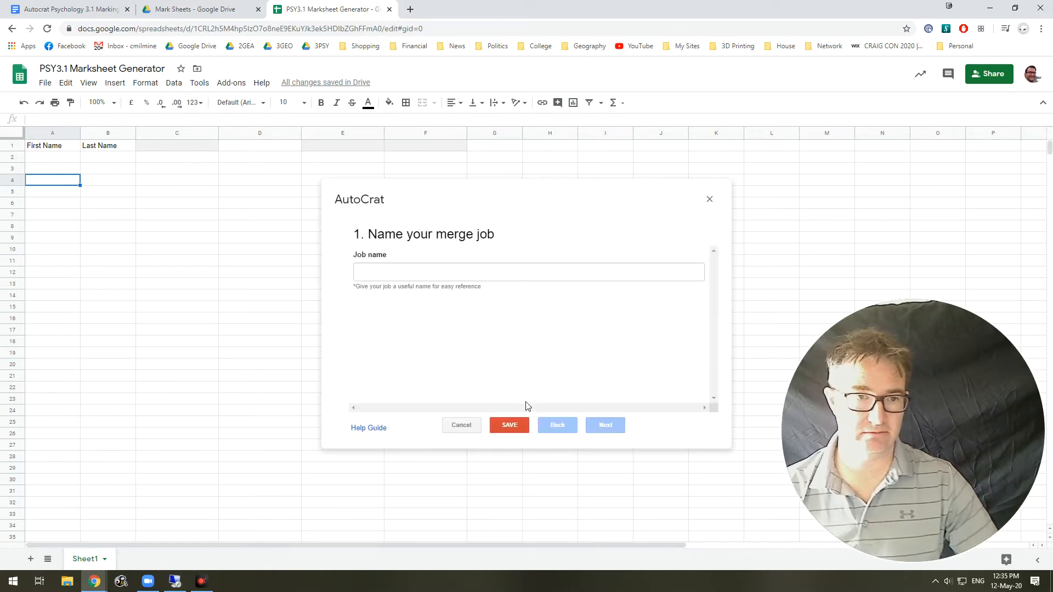
# Name the merge job PSY3.1 Marksheet and continue to the template choice.
pyautogui.click(406, 271)
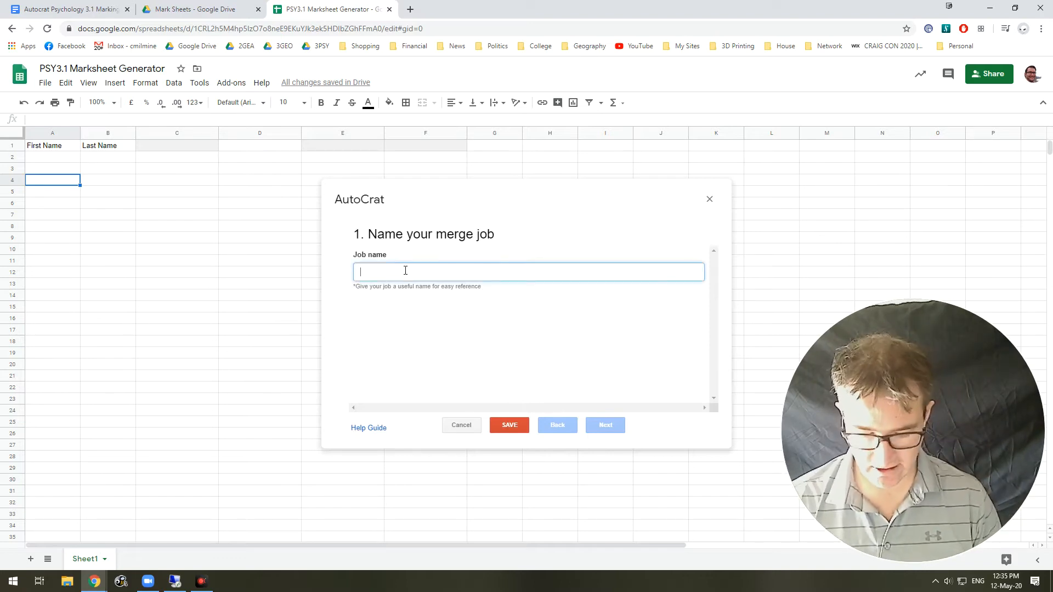
pyautogui.write('PSY3.')
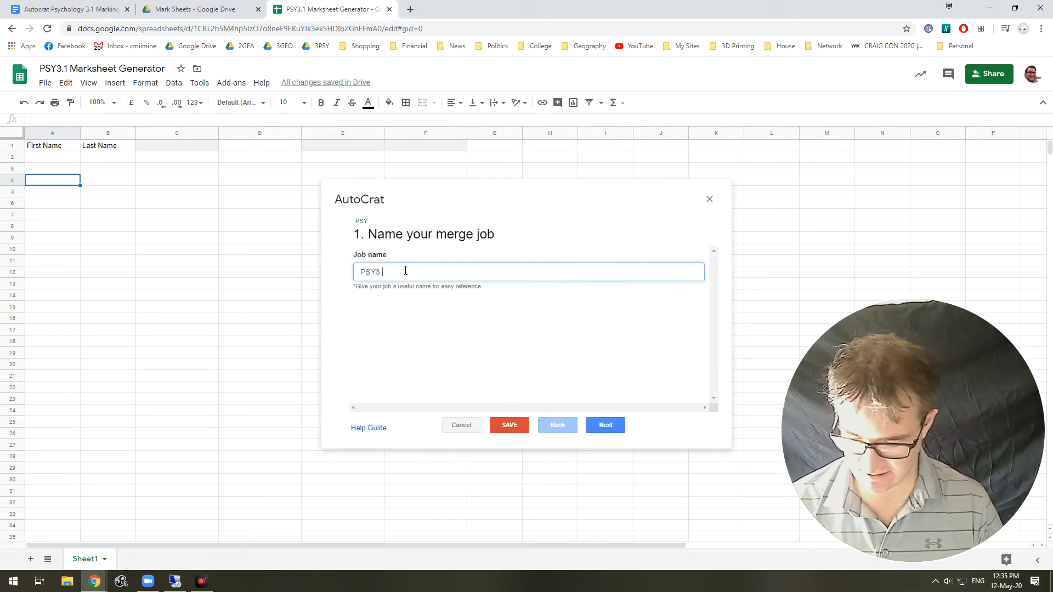
pyautogui.write('1 ')
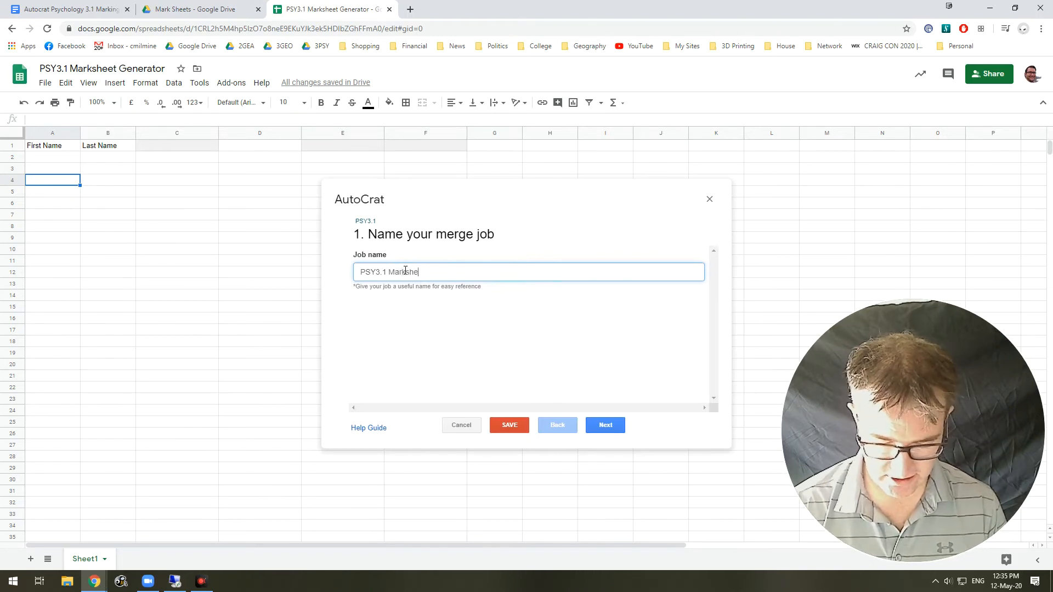
pyautogui.write('Marksheet Gne')
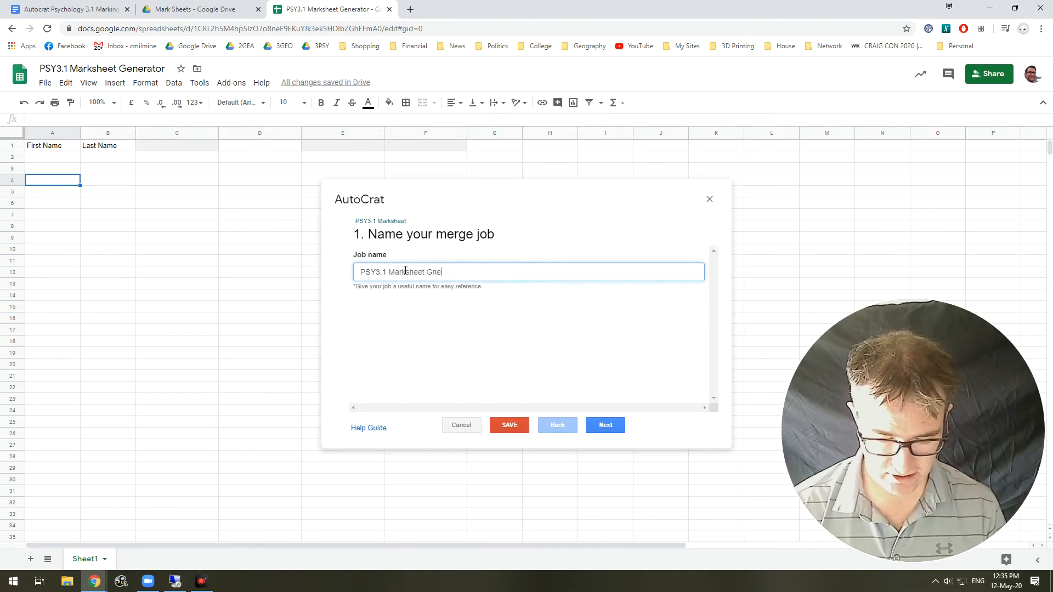
pyautogui.press('BackSpace')
pyautogui.press('BackSpace')
pyautogui.write('enerator')
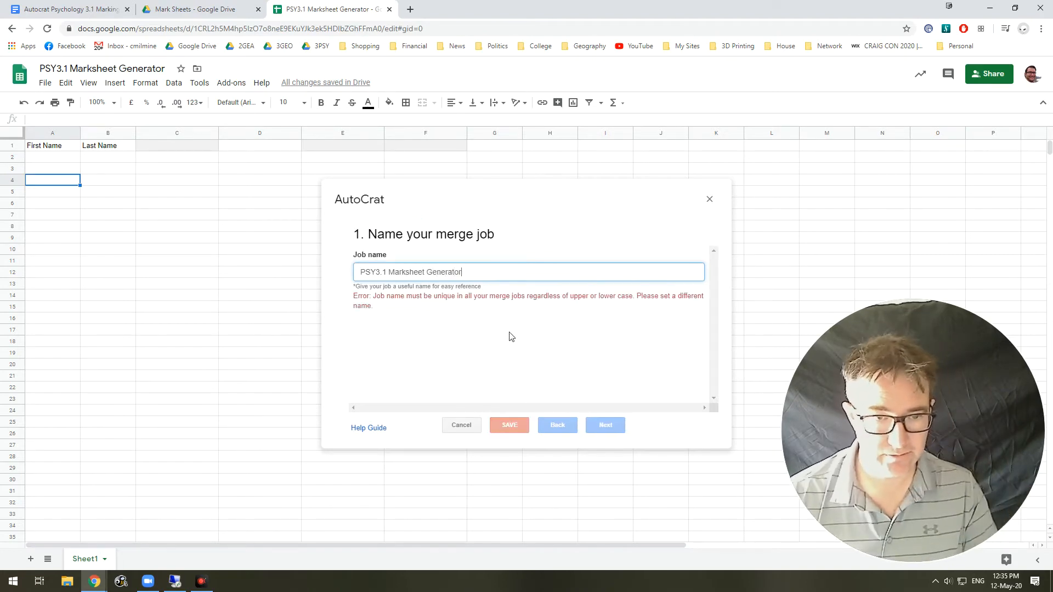
pyautogui.moveTo(464, 273); pyautogui.dragTo(427, 272)
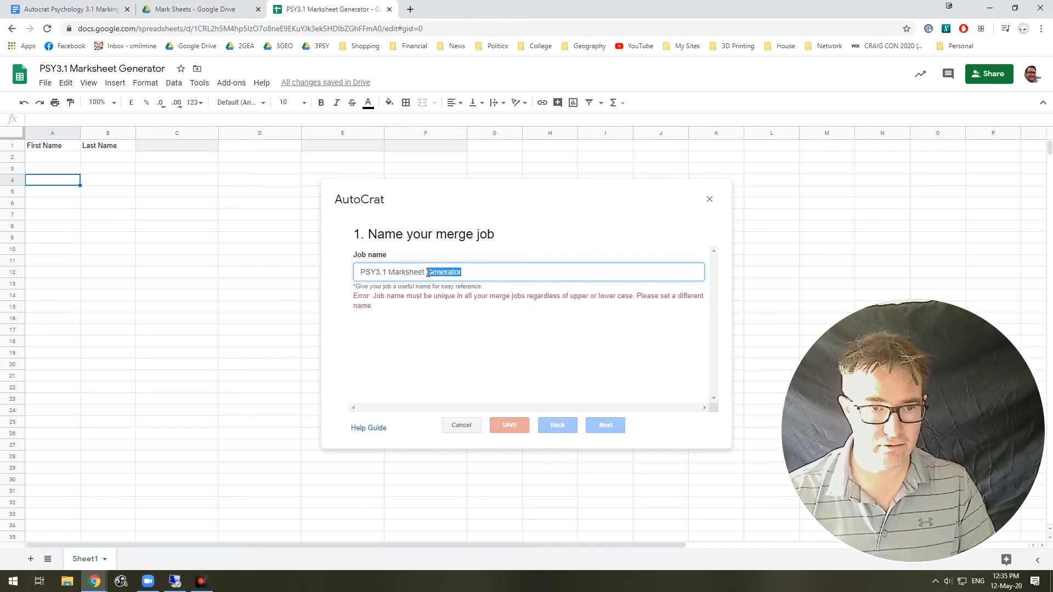
pyautogui.press('BackSpace')
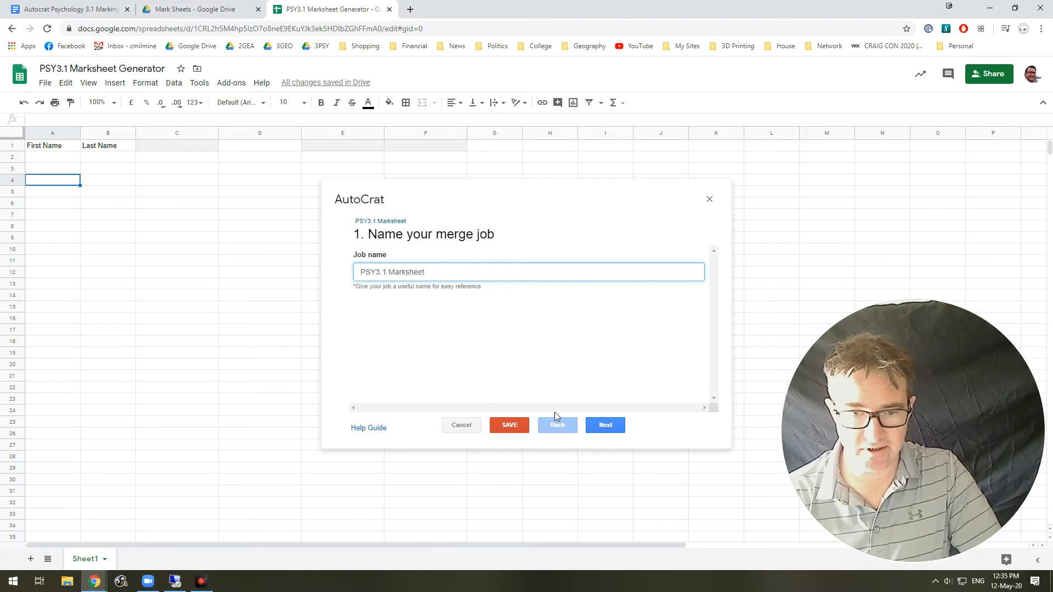
pyautogui.click(603, 432)
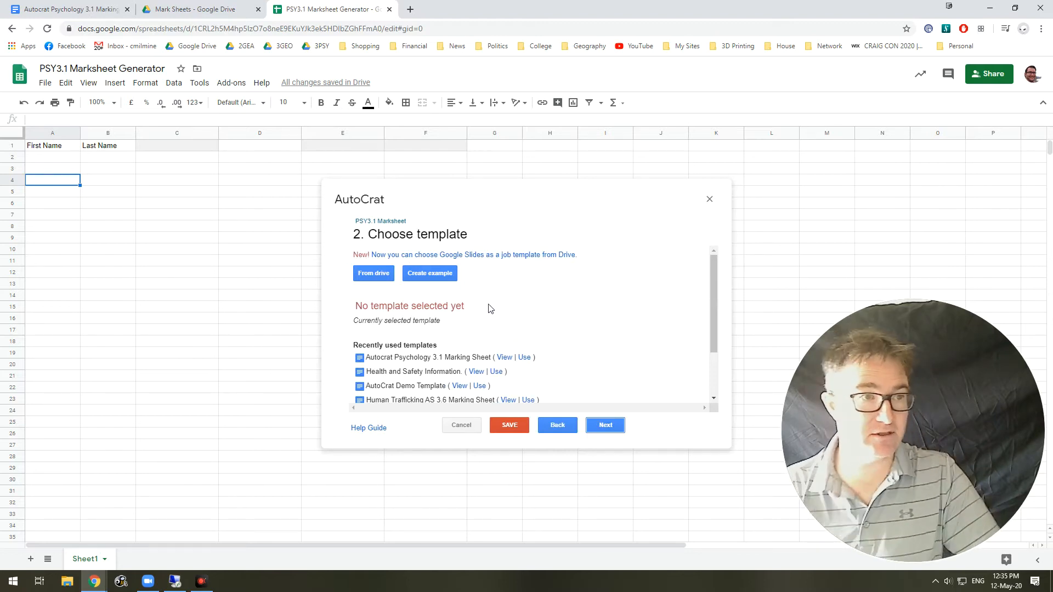
# Choose the Autocrat Psychology 3.1 Marking Sheet document from Drive as the job's template and continue to data mapping.
pyautogui.click(367, 274)
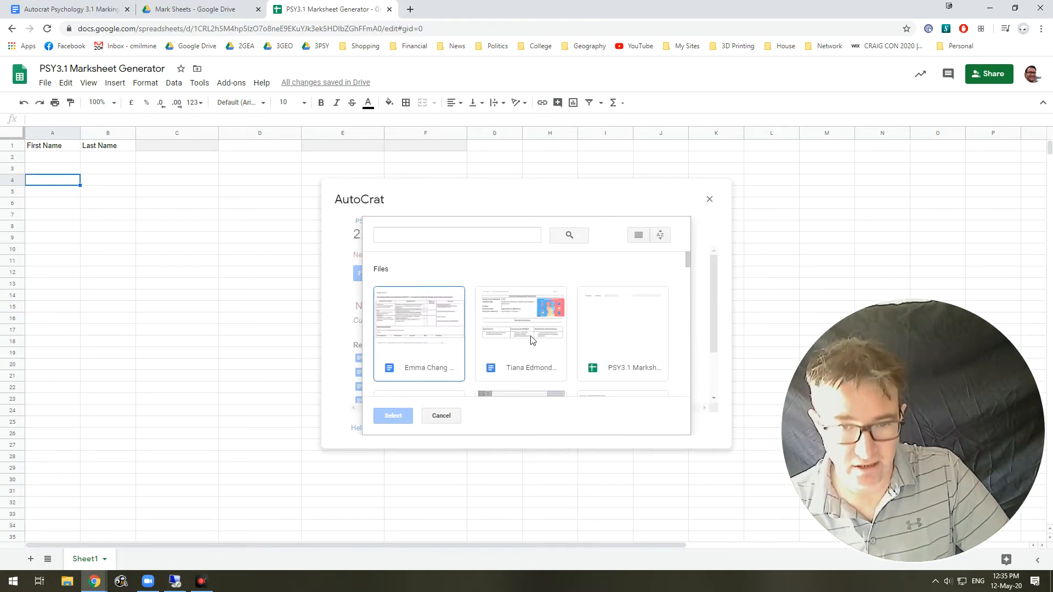
pyautogui.scroll(-2, 615, 345)
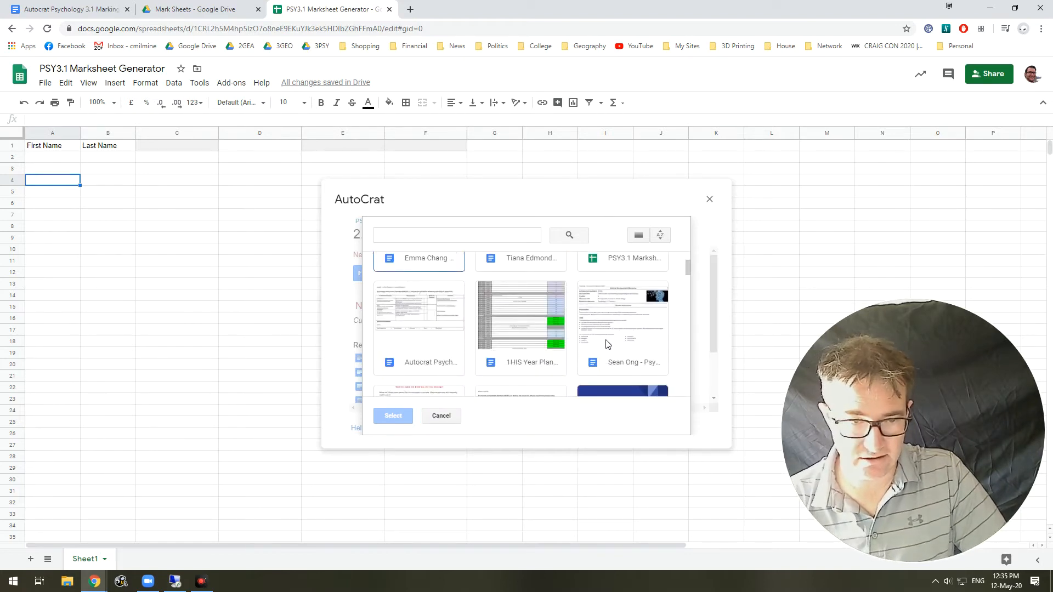
pyautogui.click(433, 343)
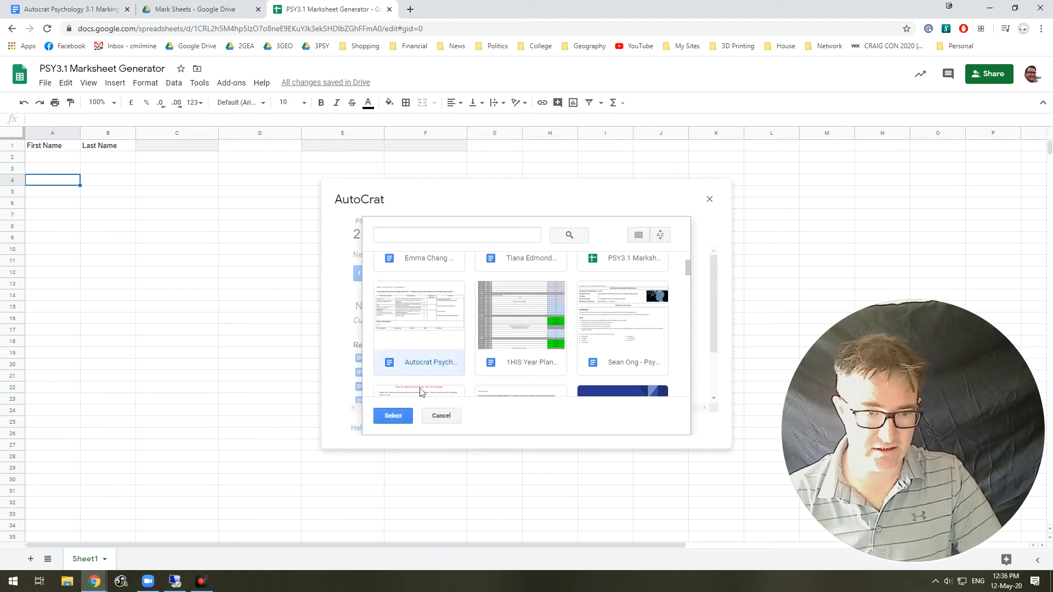
pyautogui.click(402, 416)
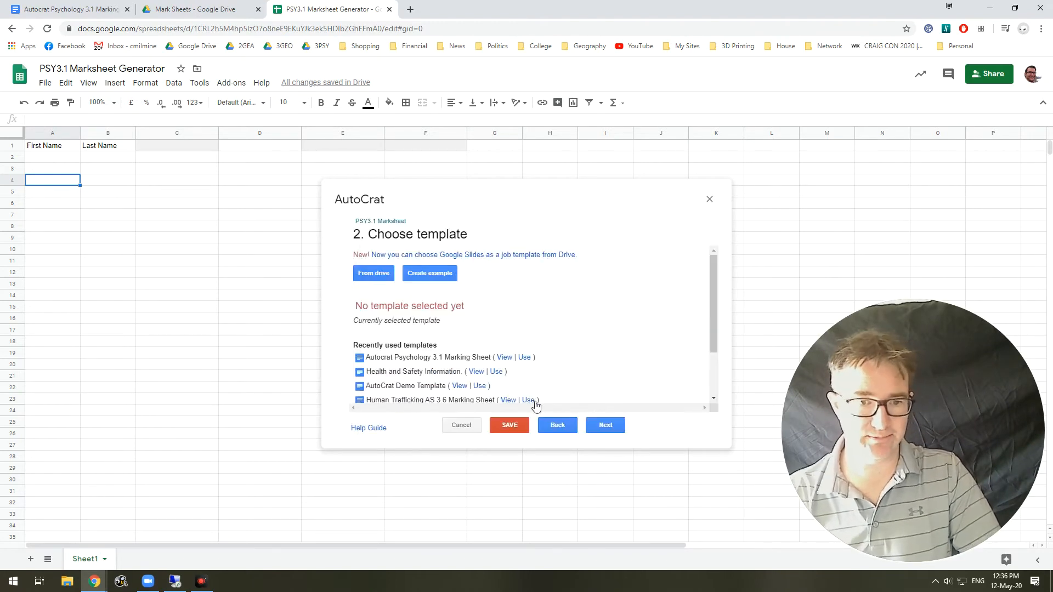
pyautogui.click(605, 427)
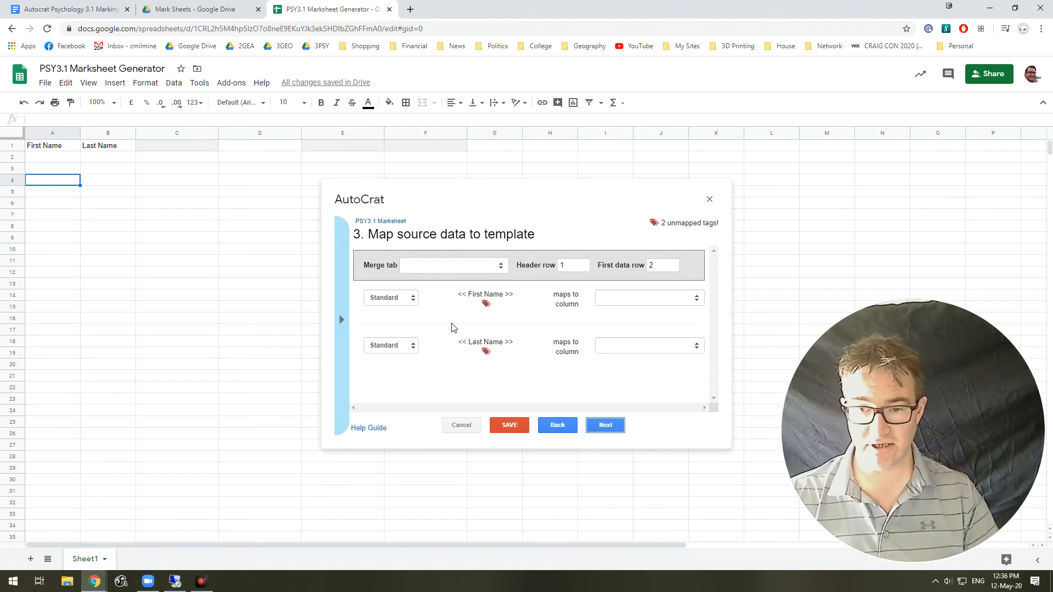
# Set Sheet1 as the merge tab for mapping the template tags and continue to the file settings.
pyautogui.click(494, 267)
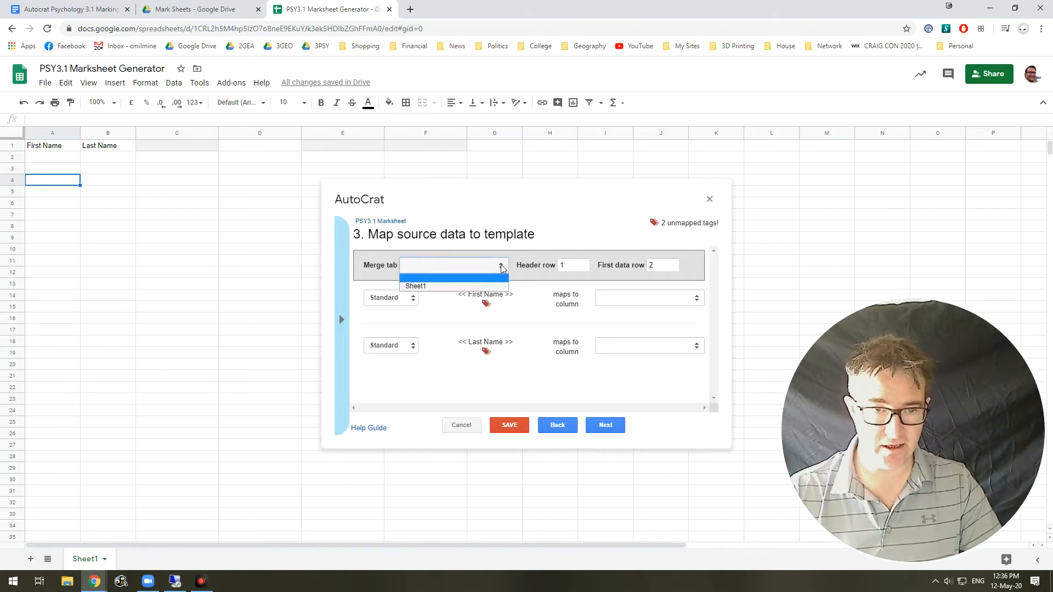
pyautogui.click(436, 286)
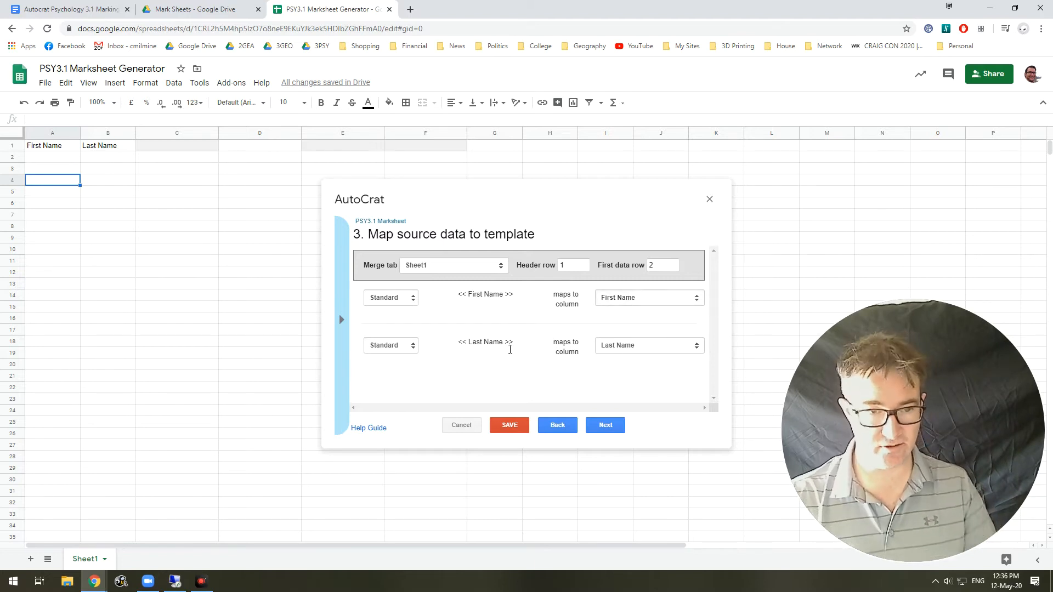
pyautogui.click(604, 426)
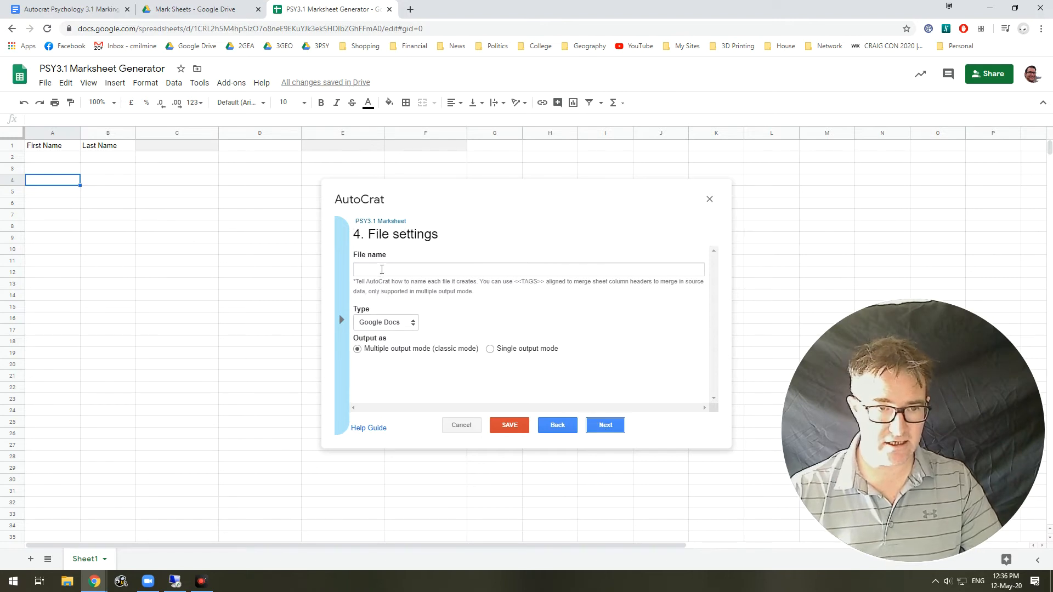
# Set the merged file name to "<<Last Name>> <<First Name>> PSY3.1 Marksheet" and continue to the destination folder choice.
pyautogui.click(381, 269)
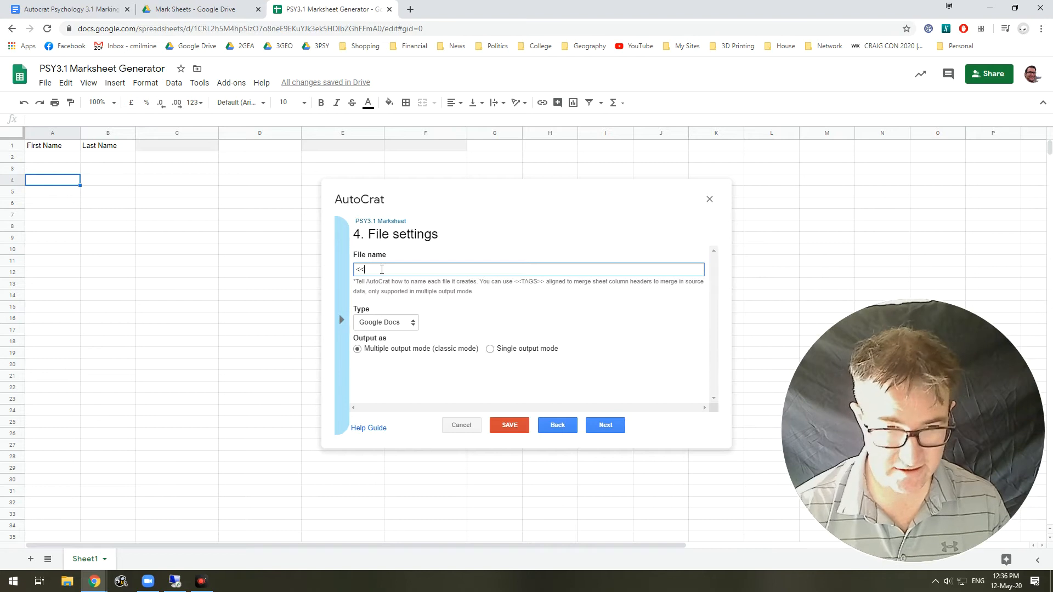
pyautogui.write('<<Last N')
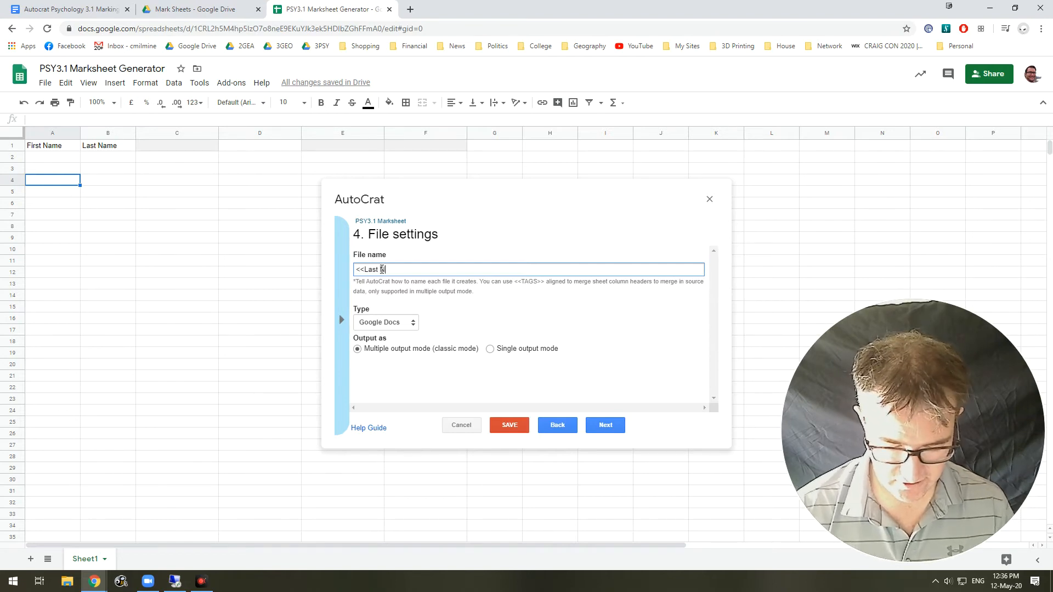
pyautogui.write('ame')
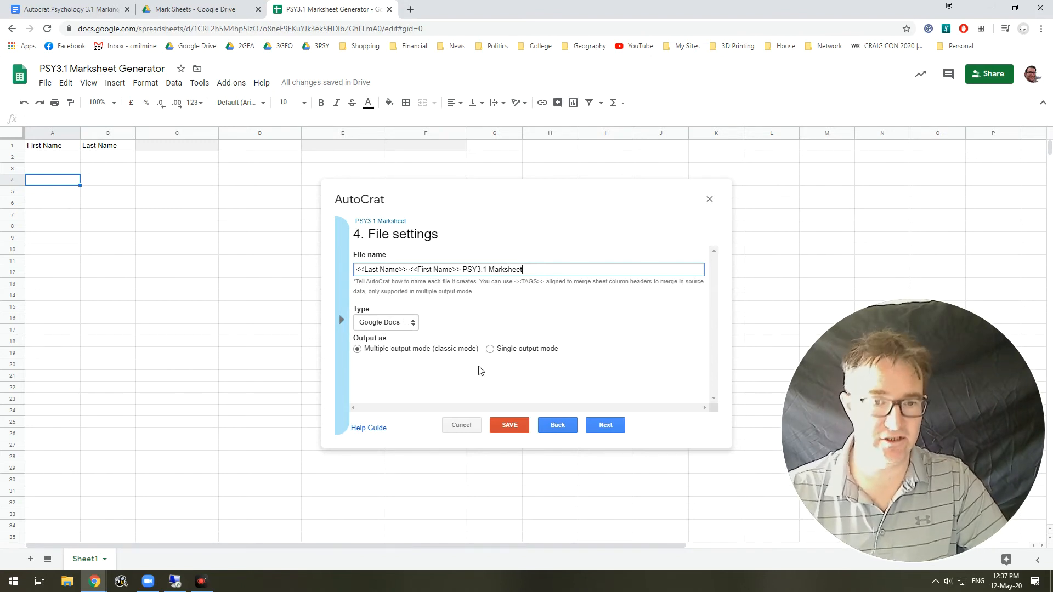
pyautogui.click(605, 427)
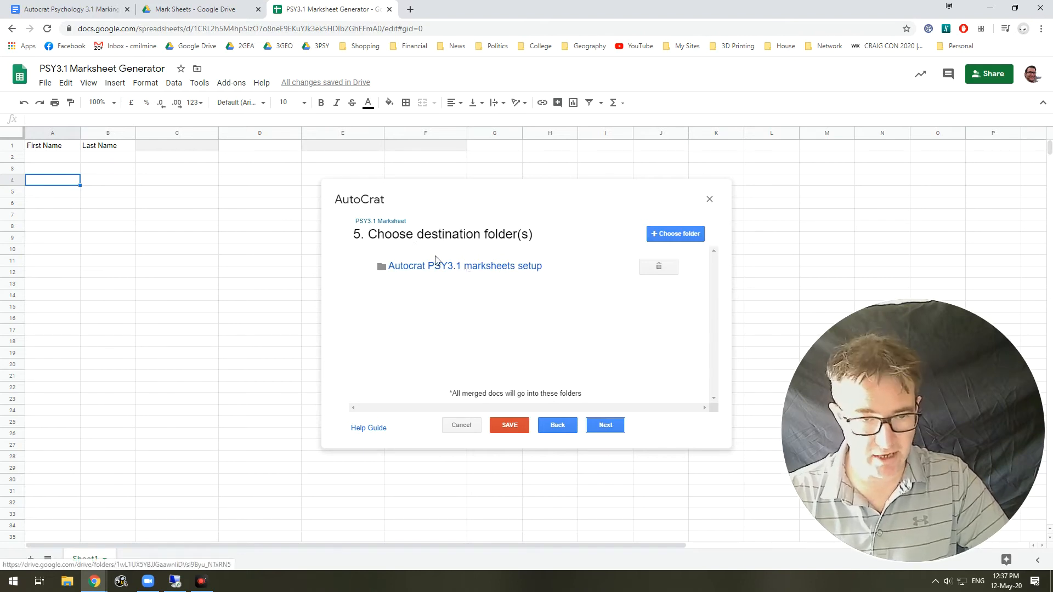
# Accept the Autocrat PSY3.1 marksheets setup folder as the destination, skip the optional folder reference and merge condition, and save the job.
pyautogui.click(615, 431)
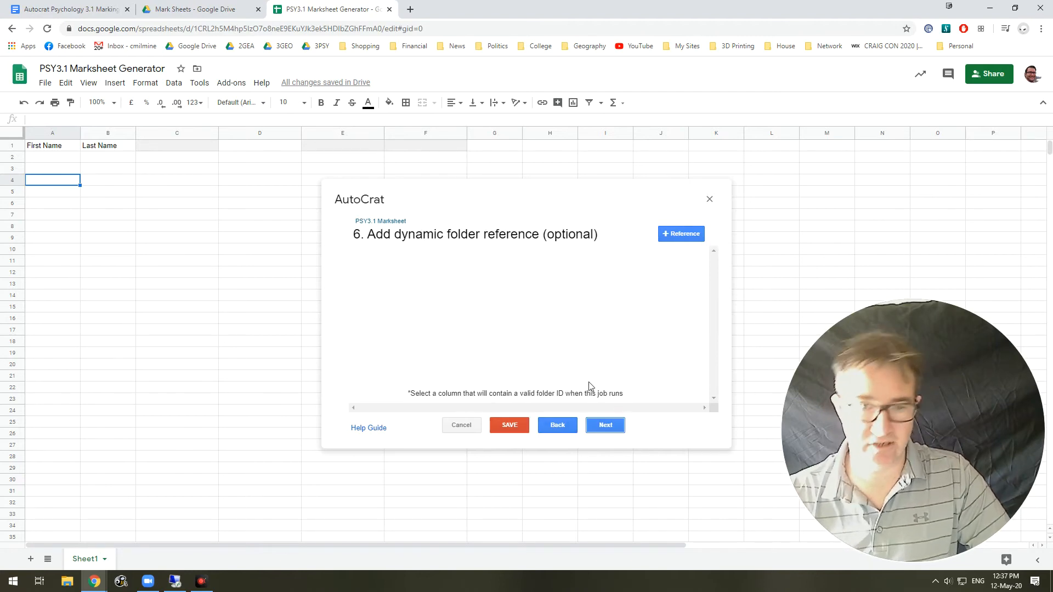
pyautogui.click(605, 427)
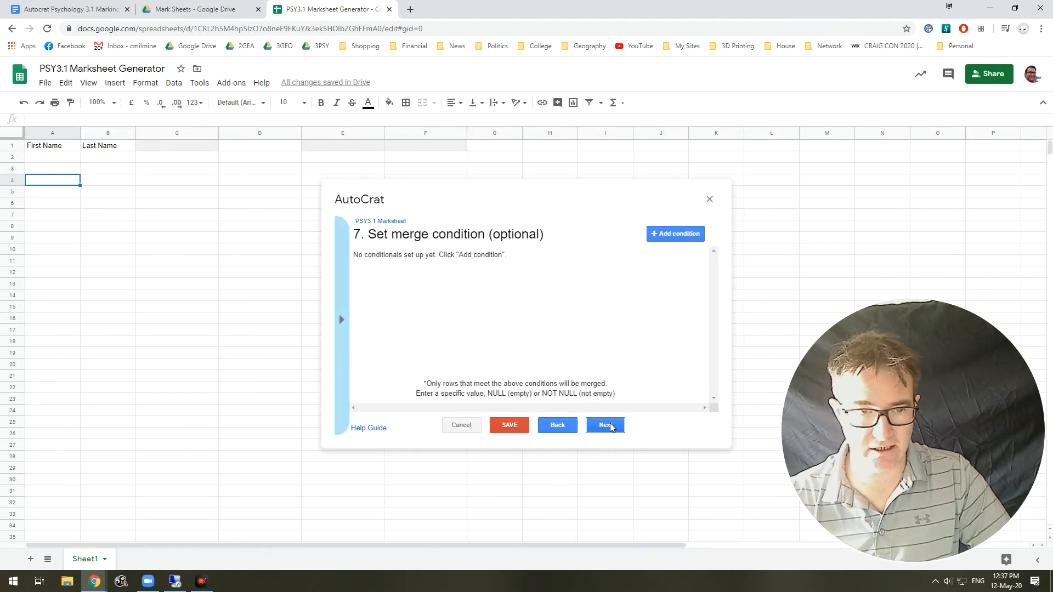
pyautogui.click(516, 429)
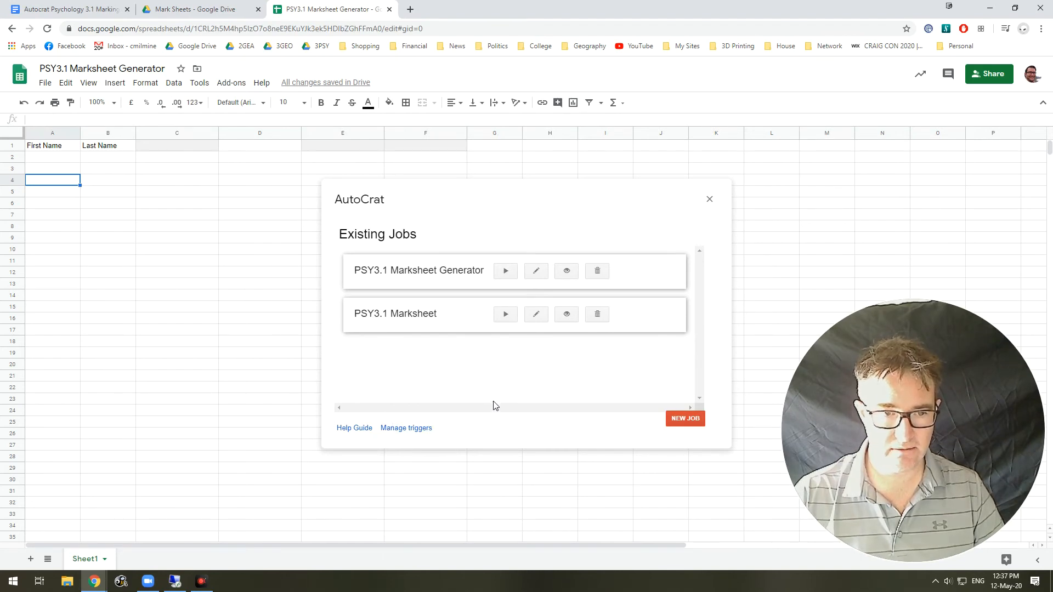
# Switch to the KAMAR remote session and find the students taking the 3PSY option subject for a data export.
pyautogui.click(176, 586)
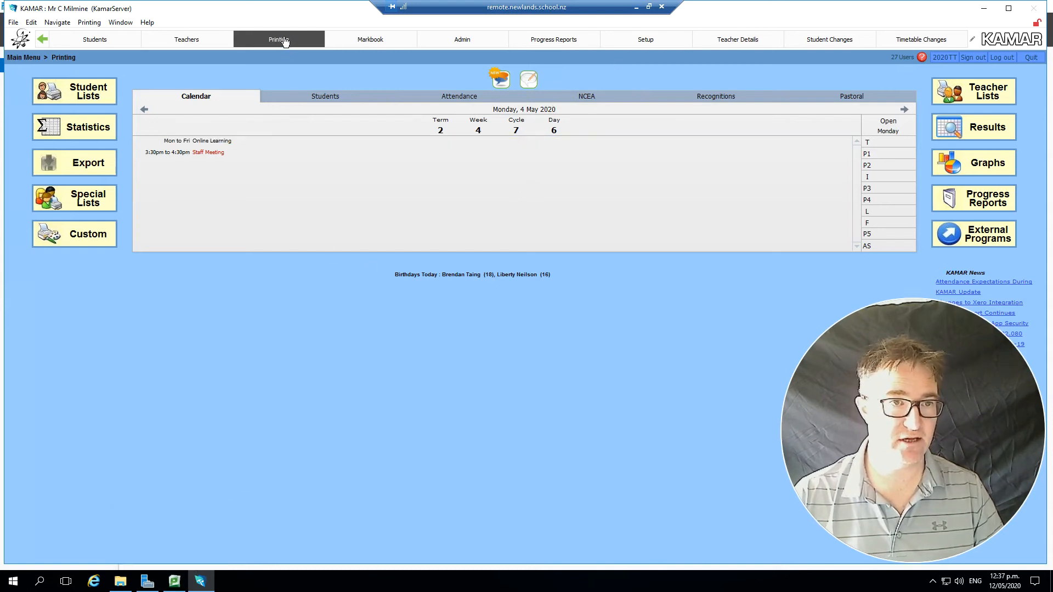
pyautogui.click(73, 165)
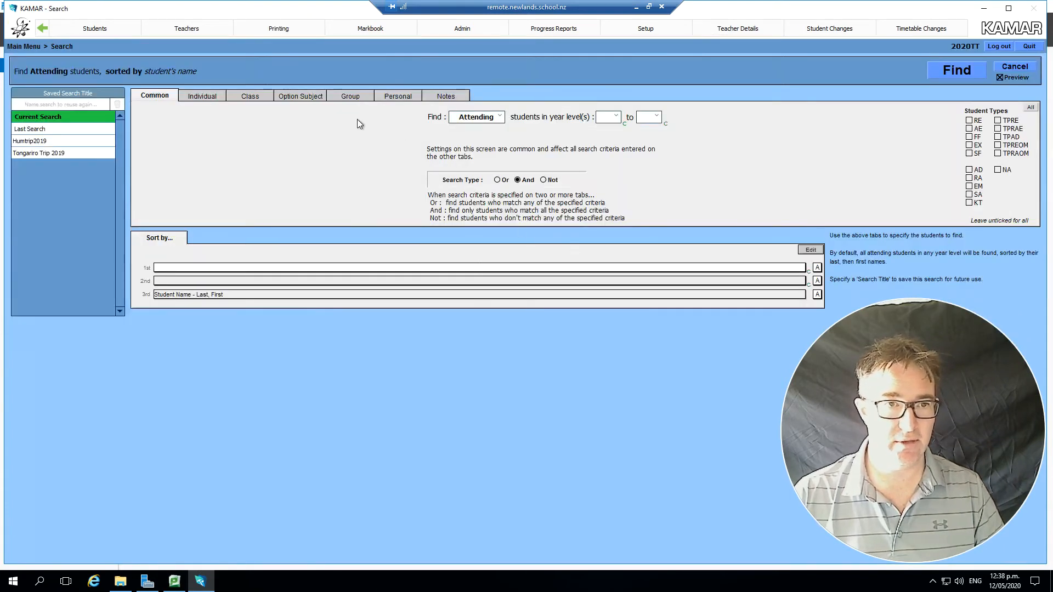
pyautogui.click(311, 98)
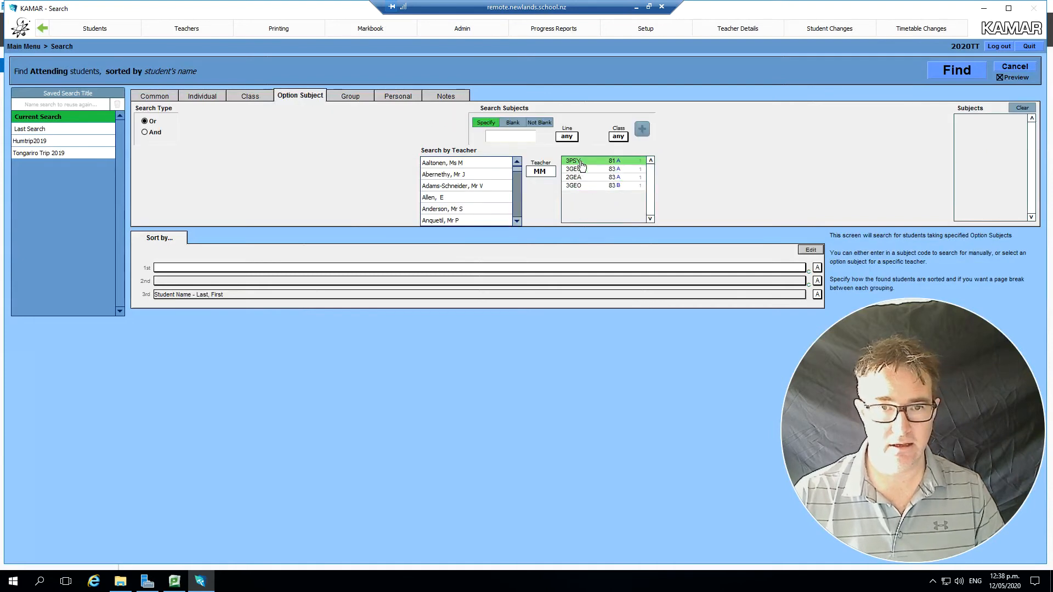
pyautogui.click(582, 165)
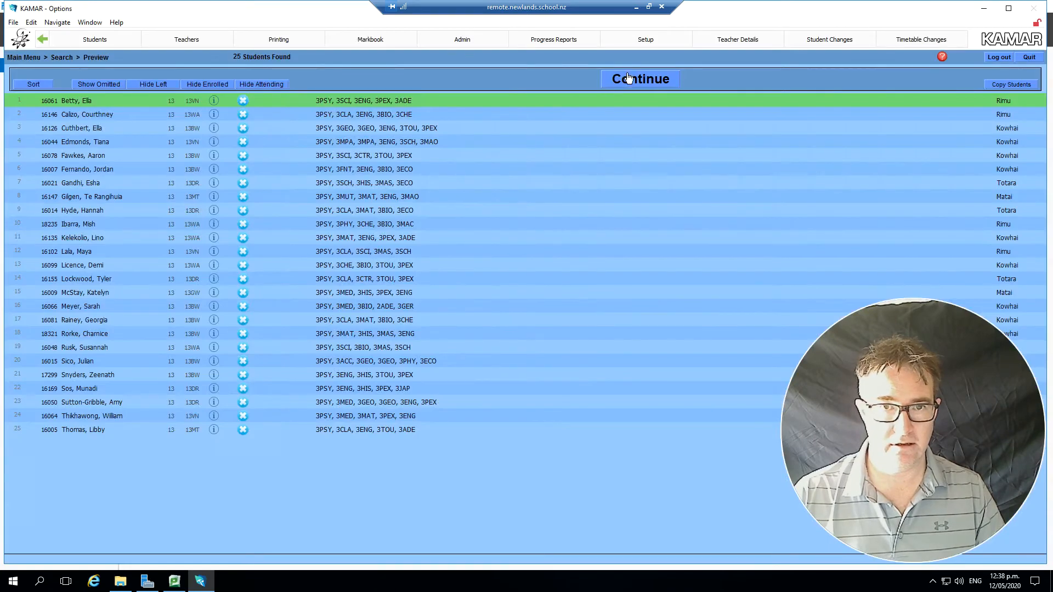
pyautogui.click(610, 87)
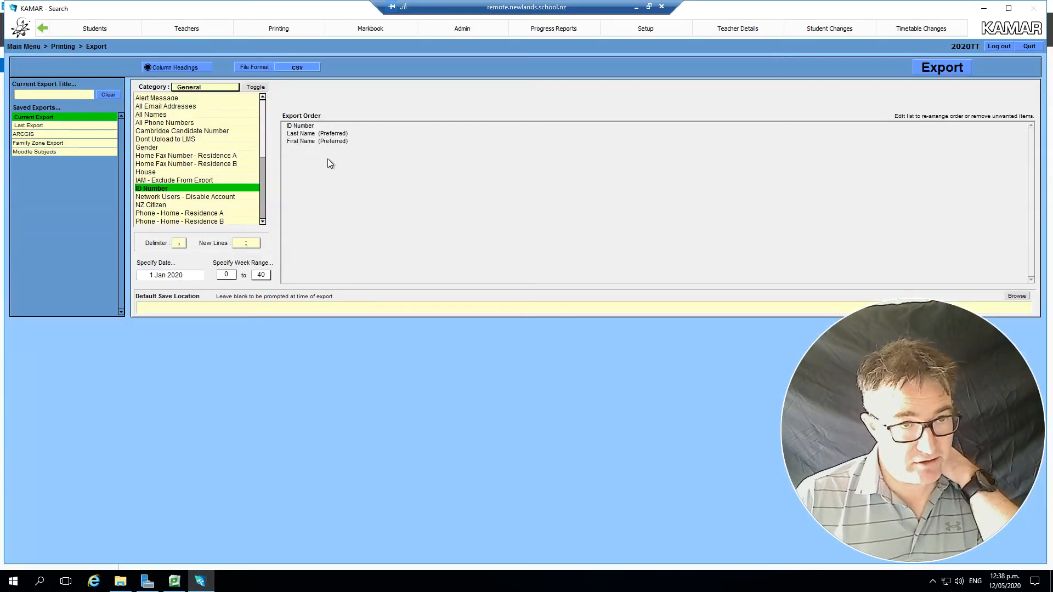
# Remove ID Number from the export order and save the student name export as 3PSY.
pyautogui.click(302, 128)
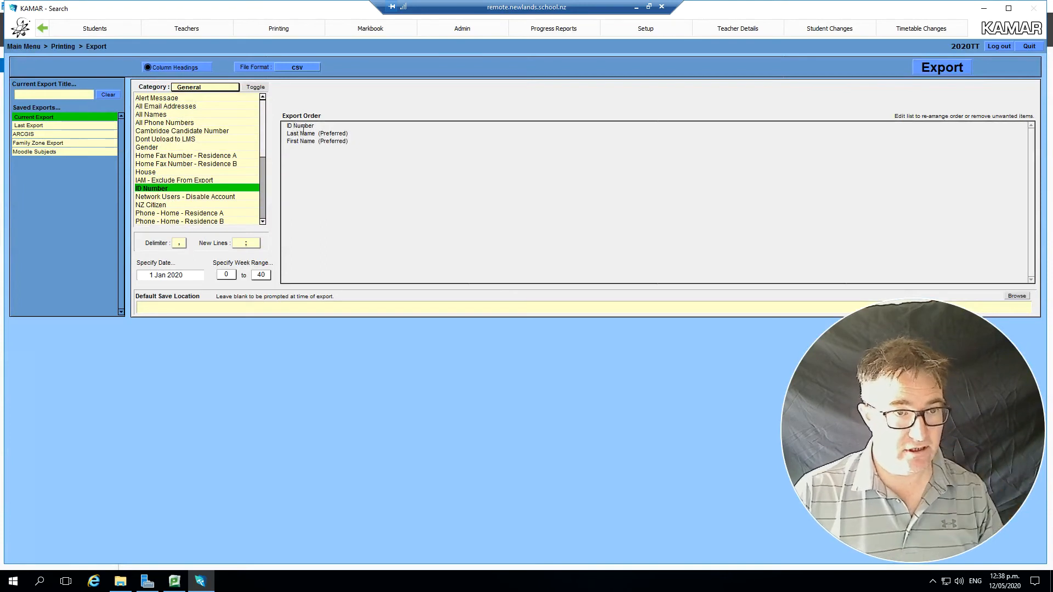
pyautogui.click(180, 190)
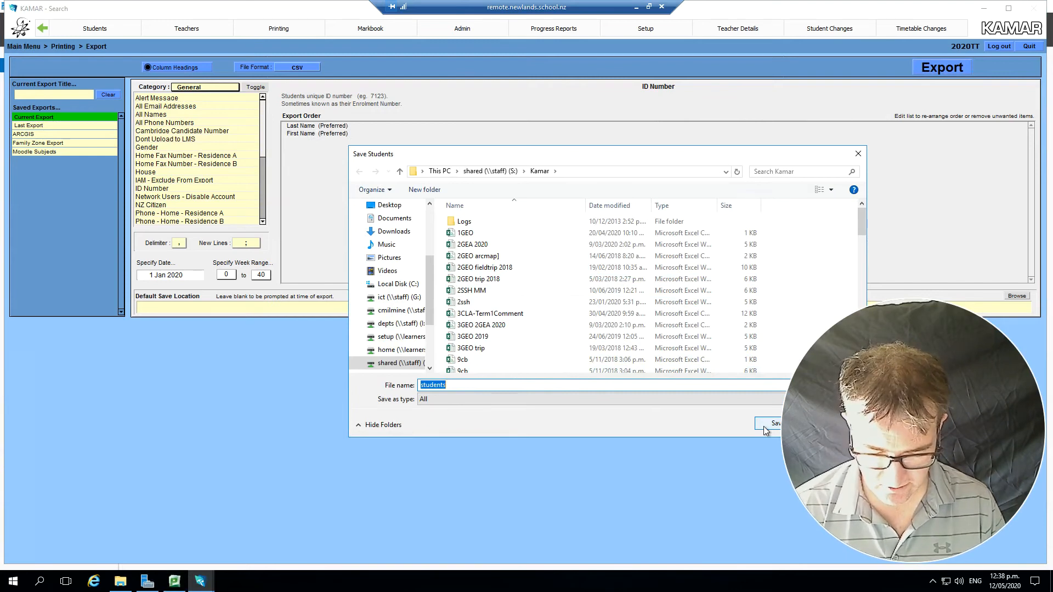
pyautogui.write('3')
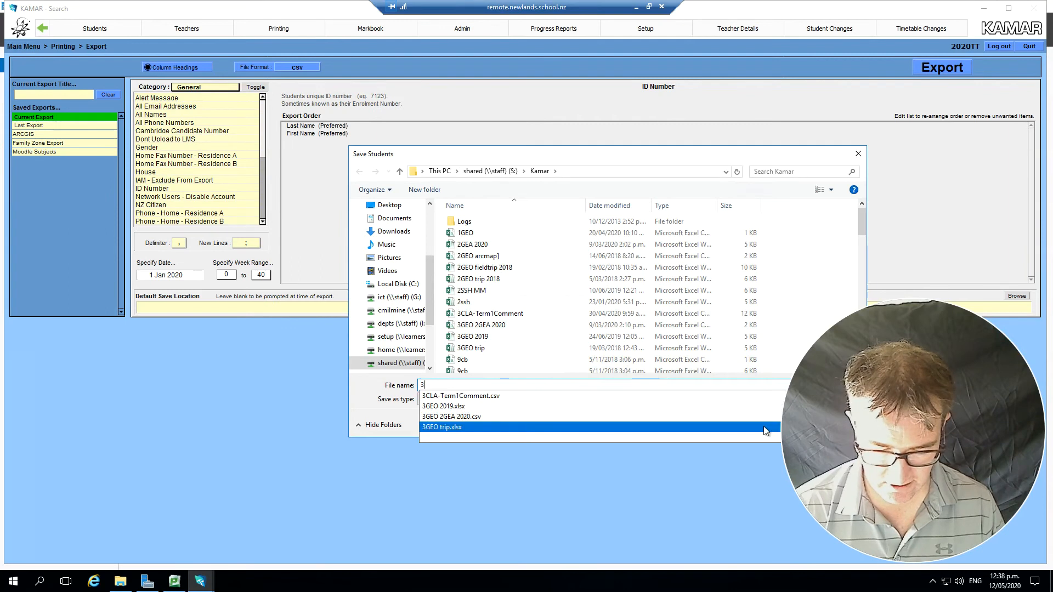
pyautogui.write('PSY')
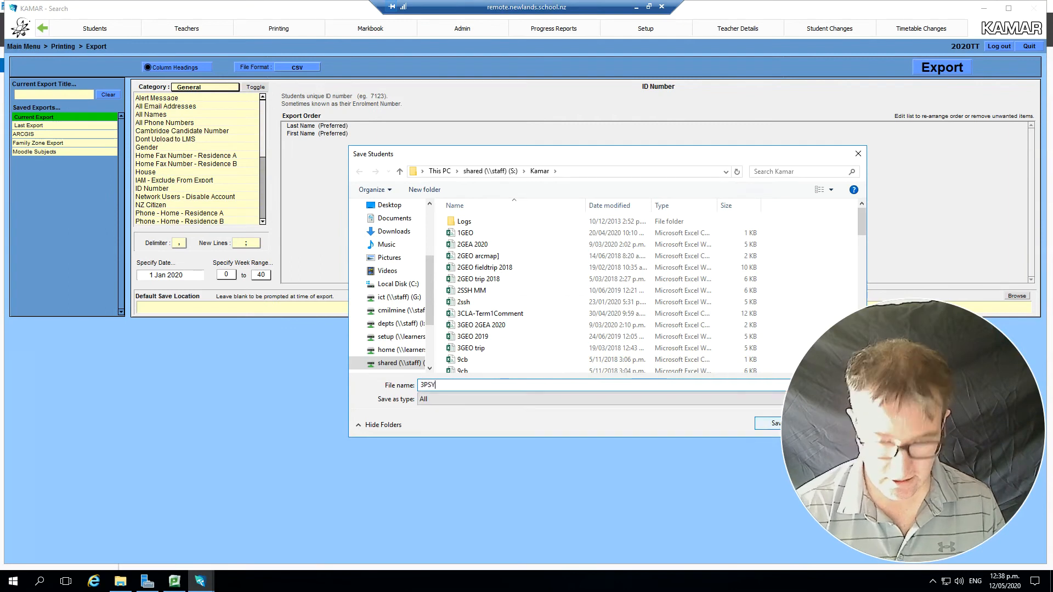
pyautogui.click(766, 431)
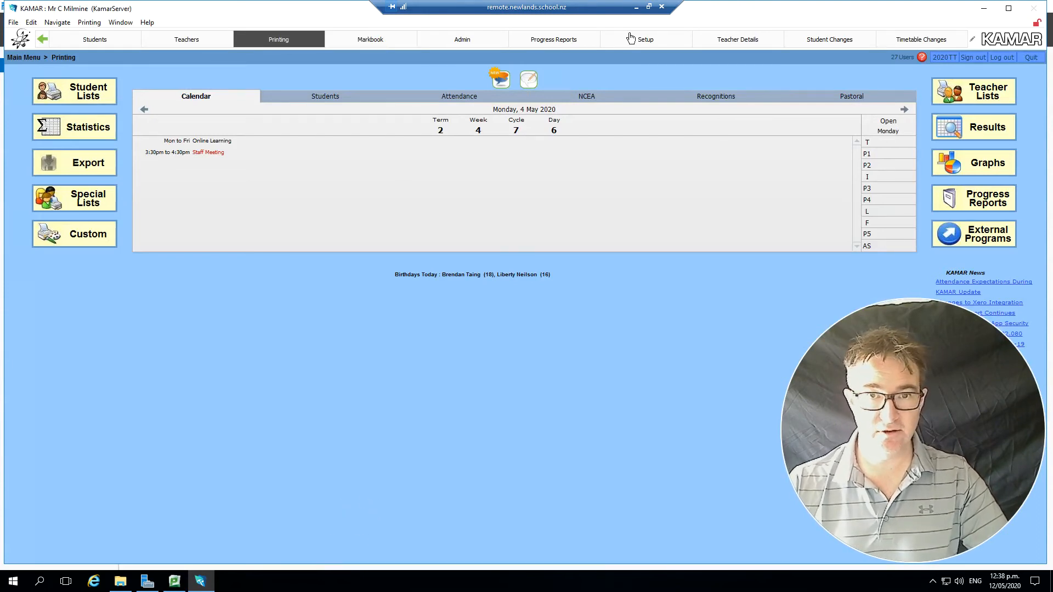
# Return to the marksheet generator spreadsheet, close the Autocrat dialog and enter two sample students' first and last names in rows 2 and 3.
pyautogui.click(636, 7)
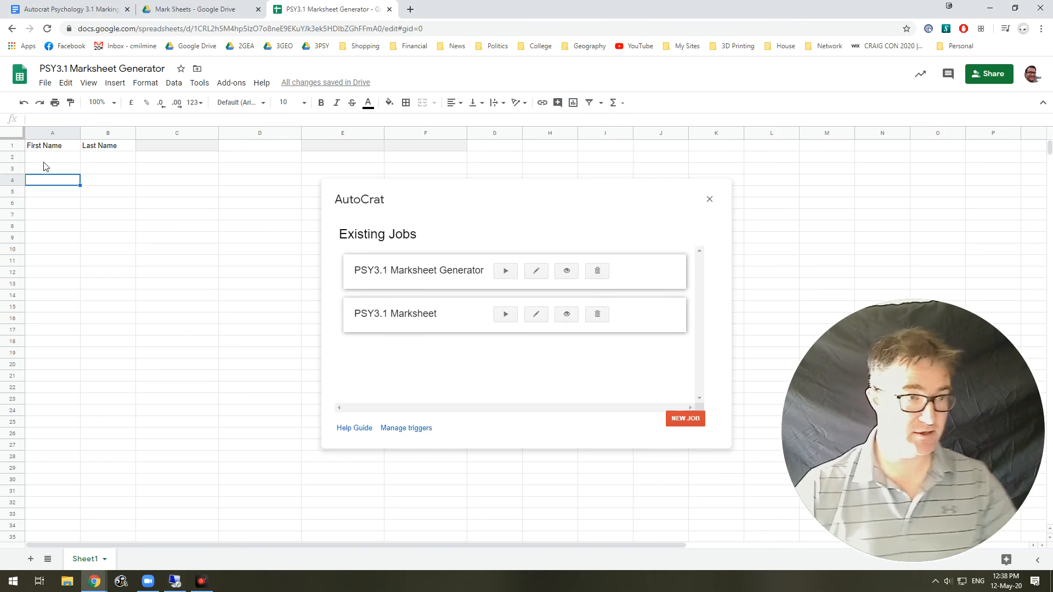
pyautogui.click(709, 199)
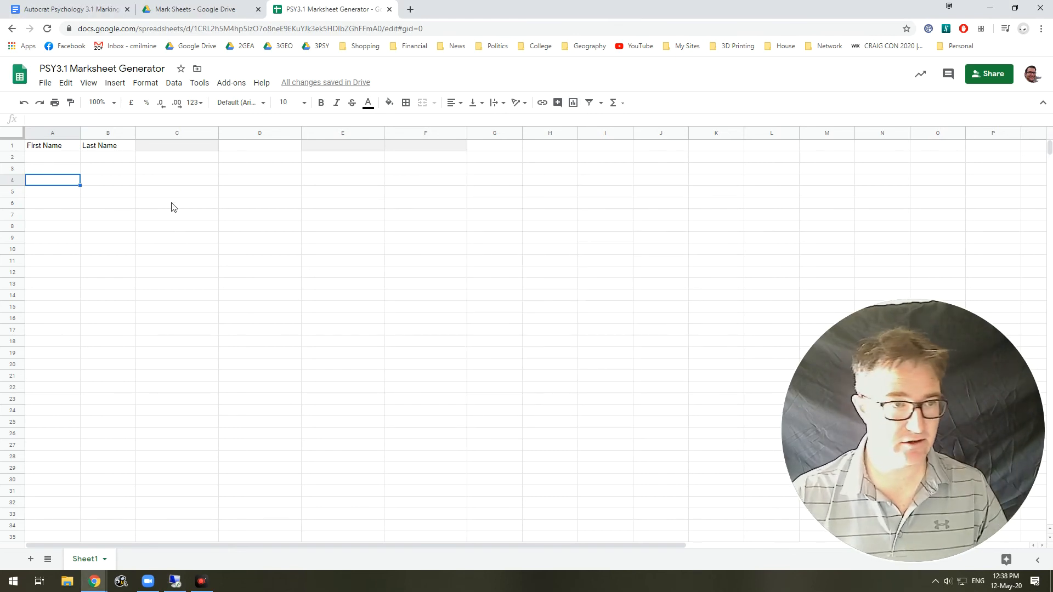
pyautogui.click(58, 161)
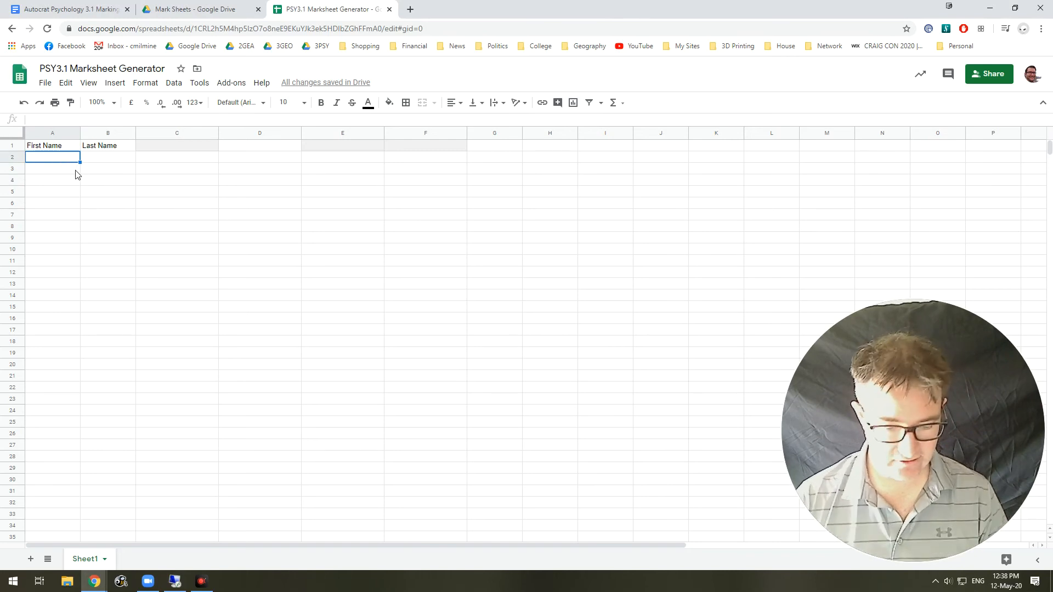
pyautogui.write('John')
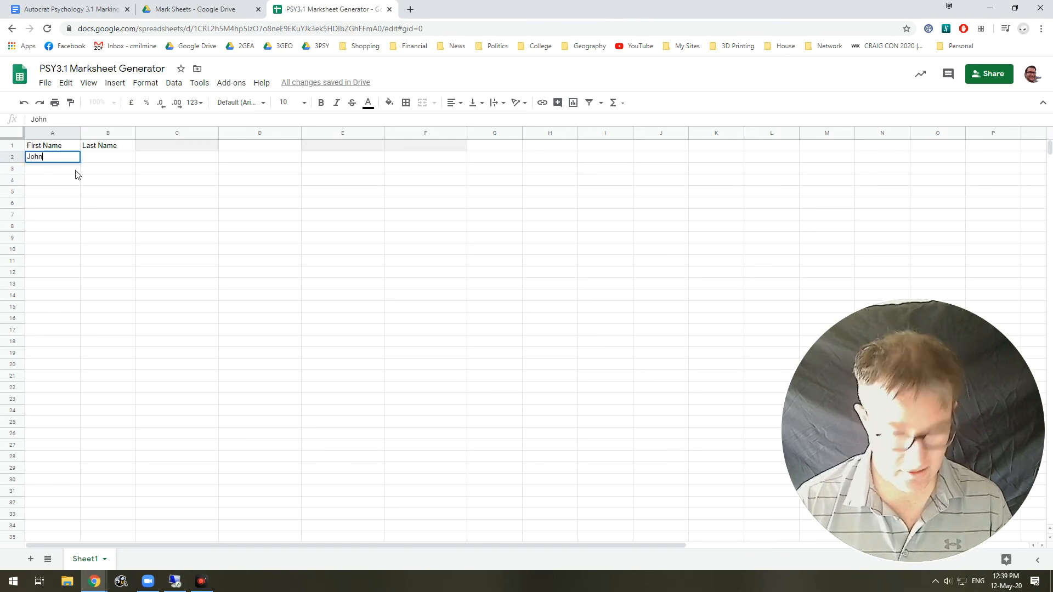
pyautogui.press('Tab')
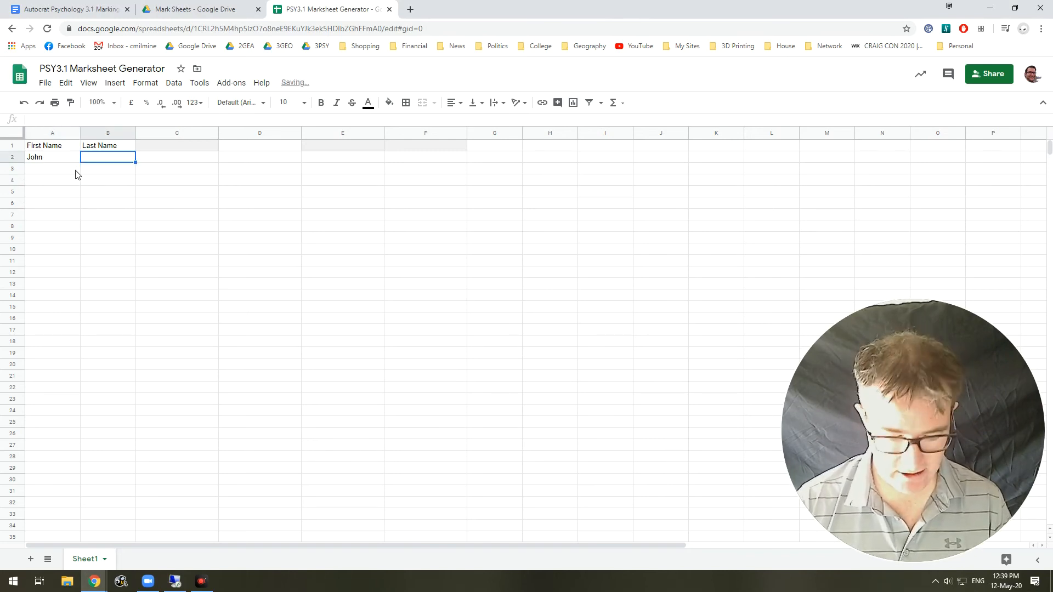
pyautogui.write('Smith')
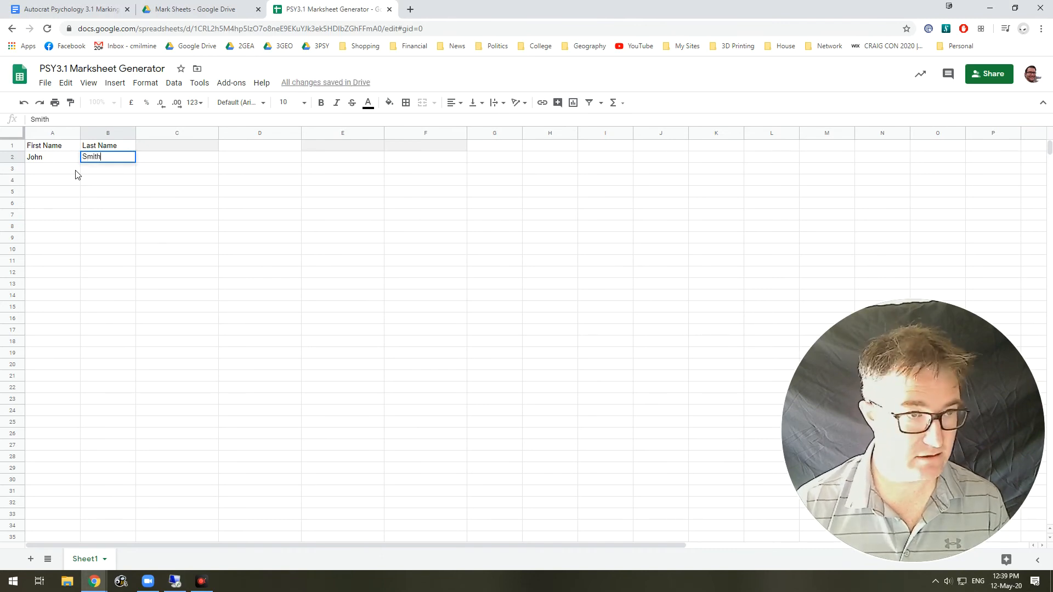
pyautogui.press('Return')
pyautogui.write('Jane')
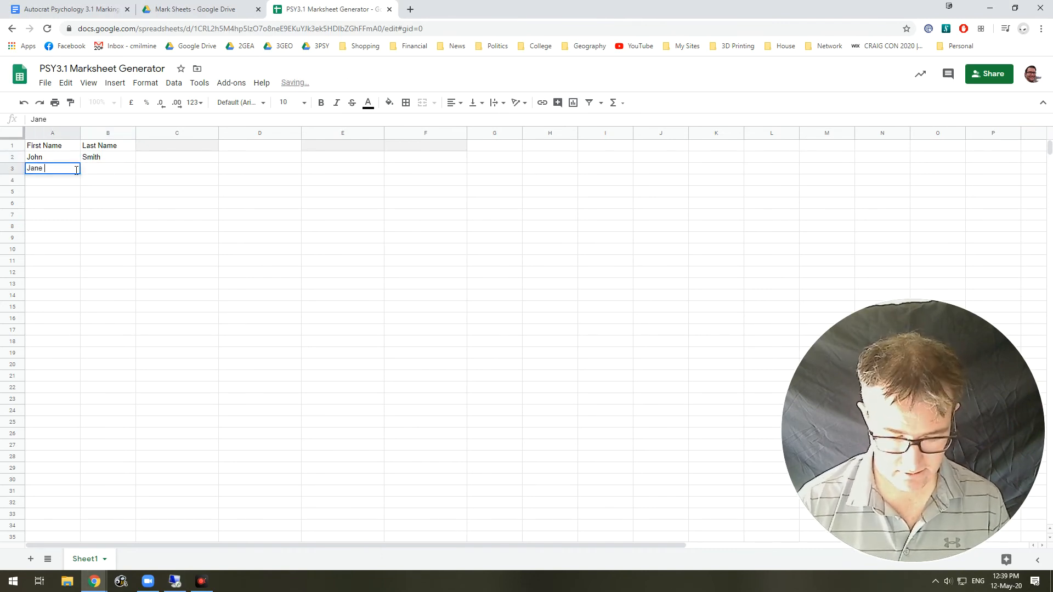
pyautogui.press('Tab')
pyautogui.write('Smit')
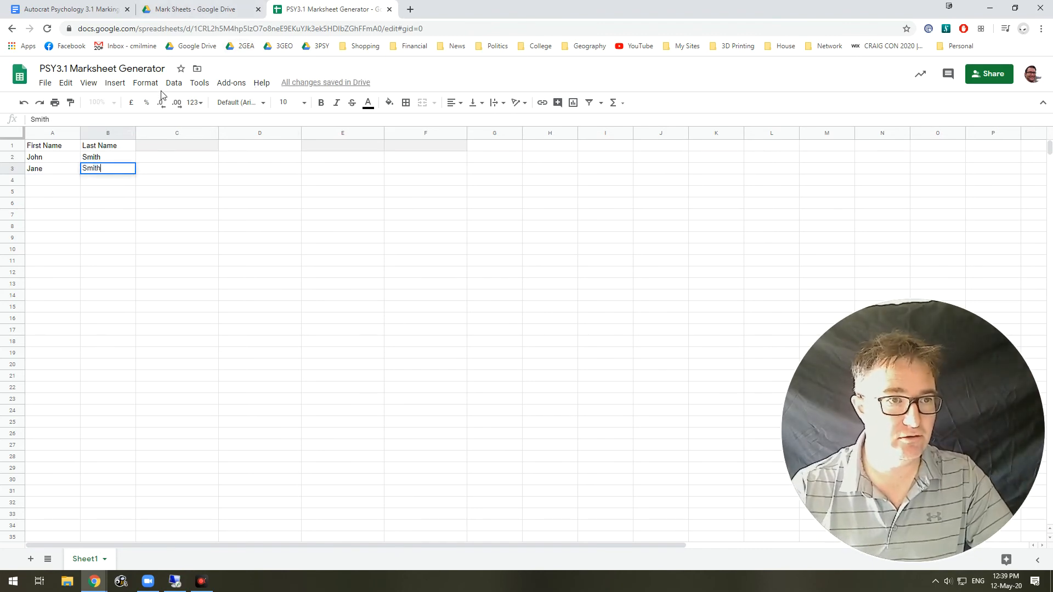
pyautogui.click(195, 204)
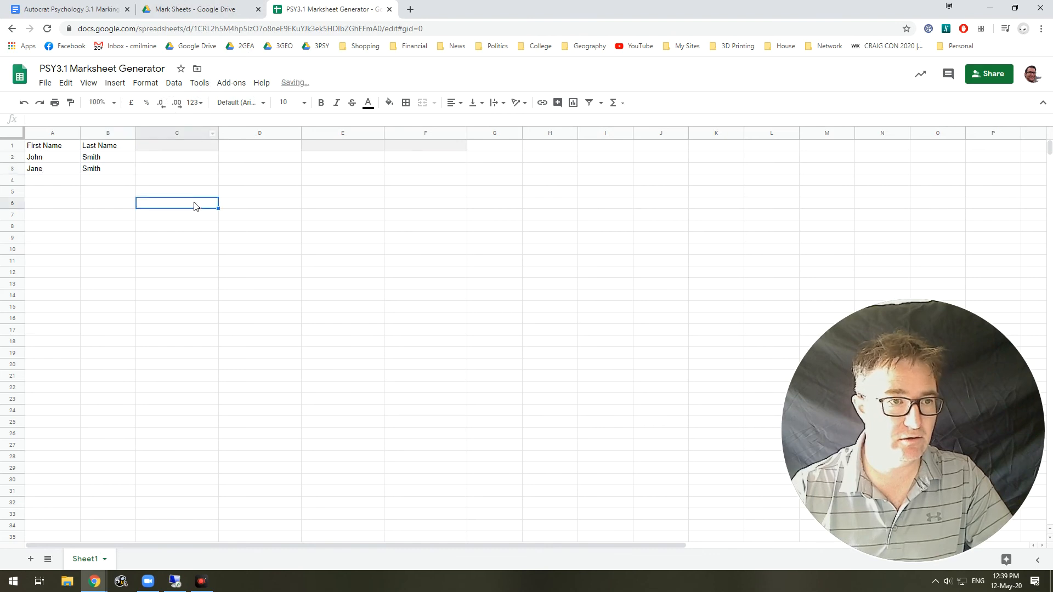
# Reopen Autocrat, run the PSY3.1 Marksheet job for the listed students and close the dialog.
pyautogui.click(231, 84)
pyautogui.moveTo(254, 130)
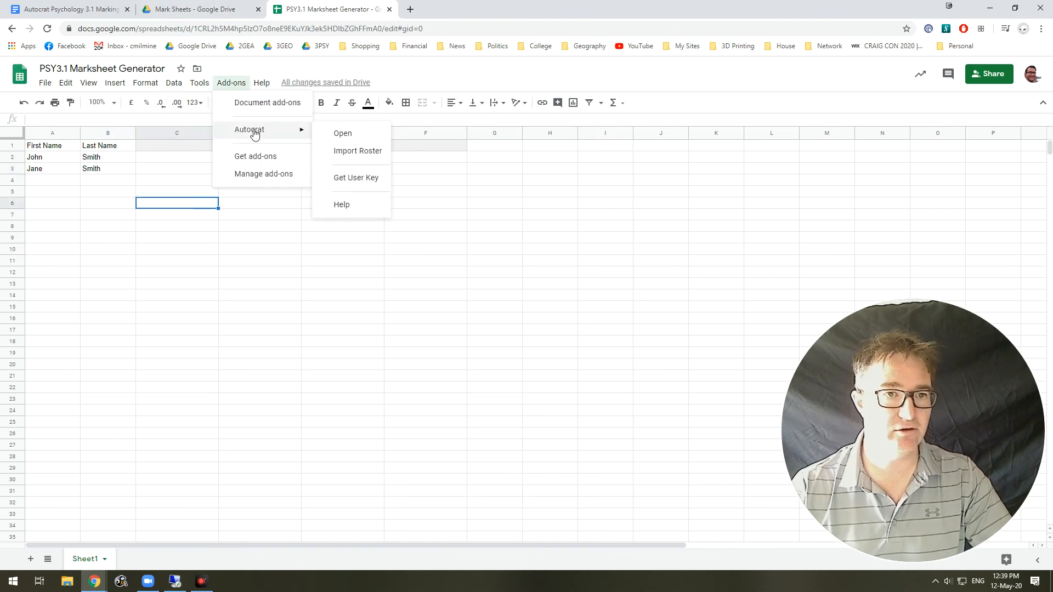
pyautogui.click(337, 134)
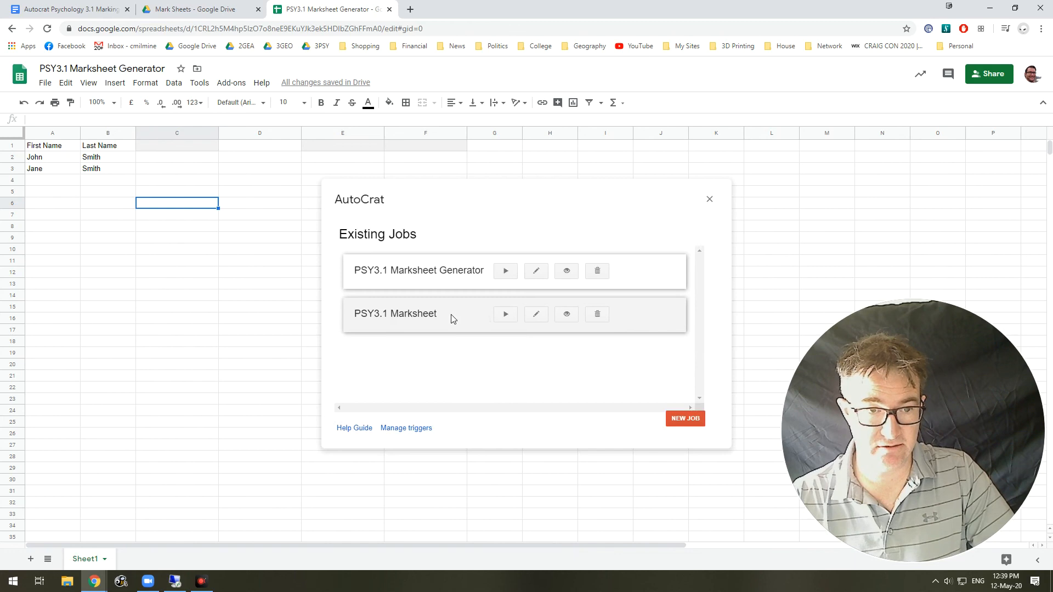
pyautogui.click(505, 315)
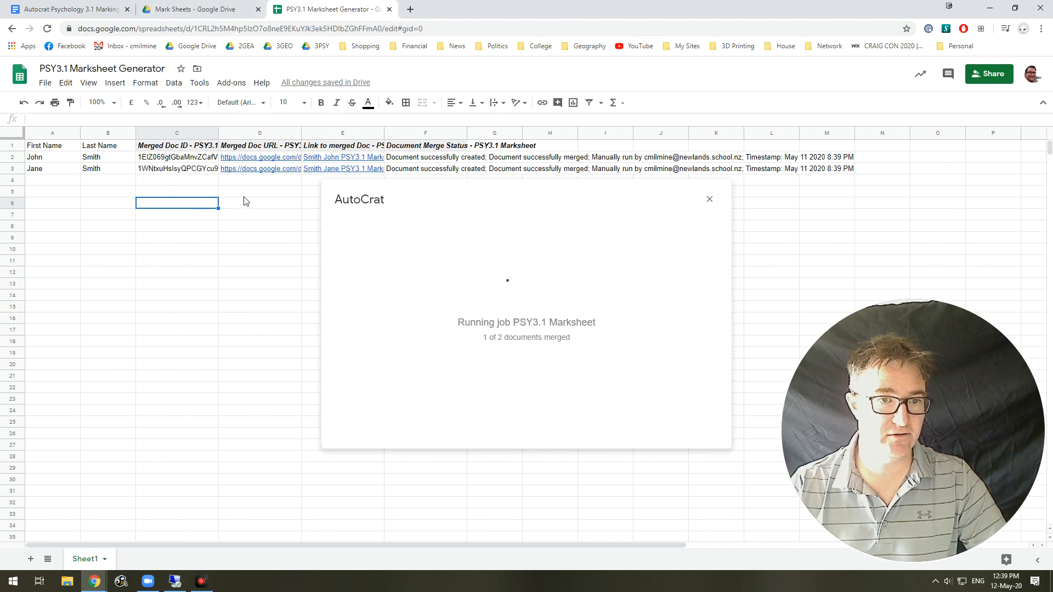
pyautogui.click(709, 199)
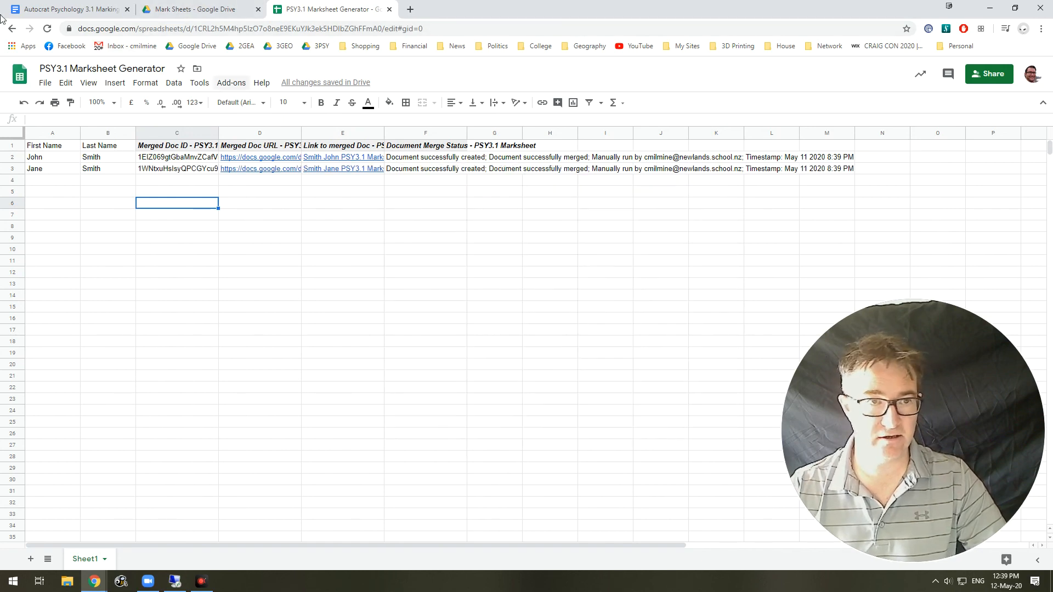
# Refresh the Autocrat PSY3.1 marksheets setup folder in Google Drive and open the first generated student marksheet to check it.
pyautogui.click(195, 9)
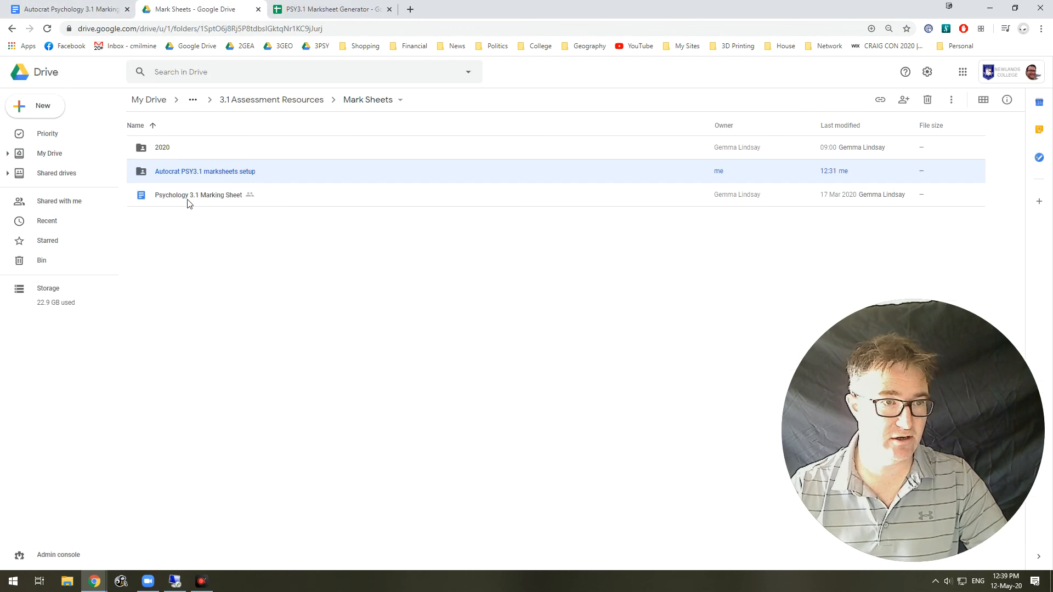
pyautogui.doubleClick(208, 172)
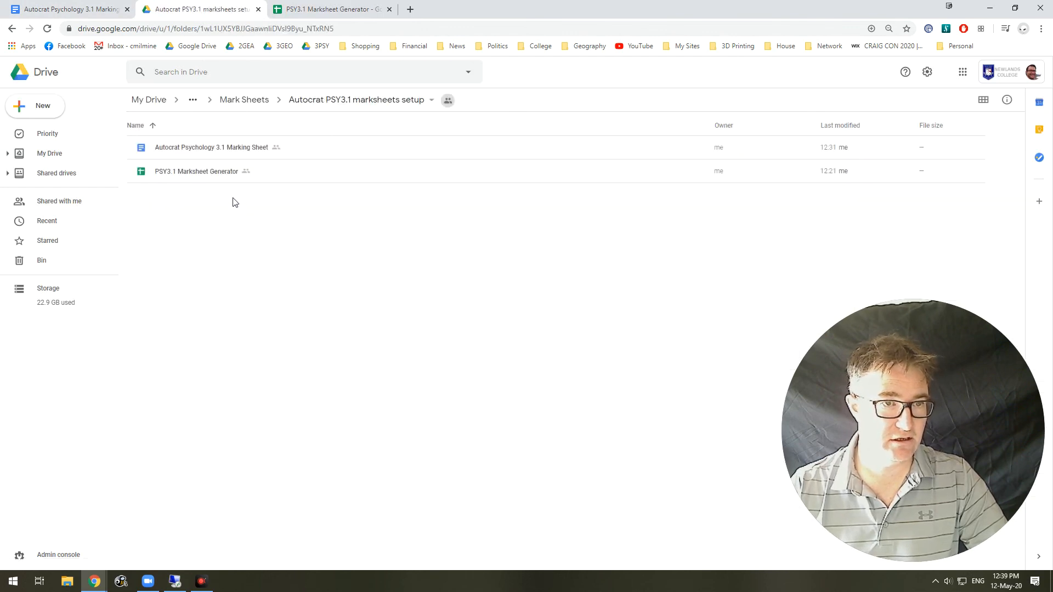
pyautogui.click(47, 29)
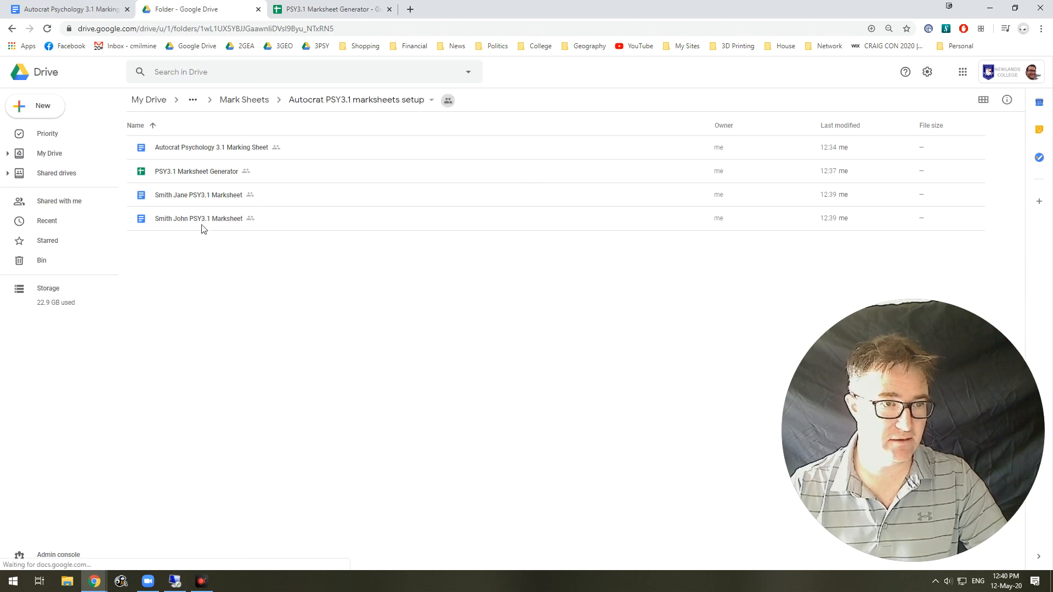
pyautogui.doubleClick(198, 204)
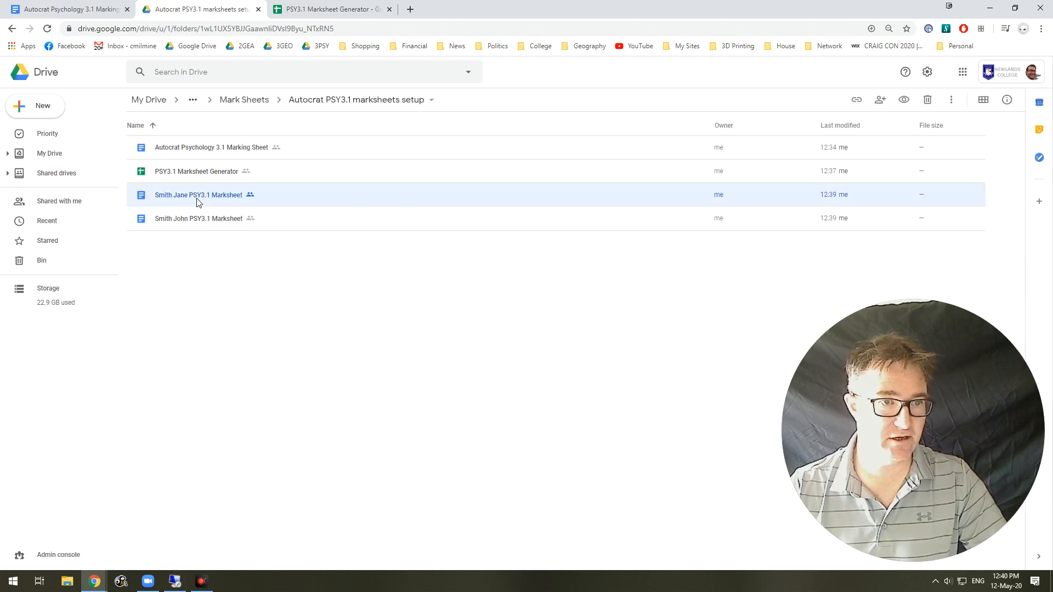